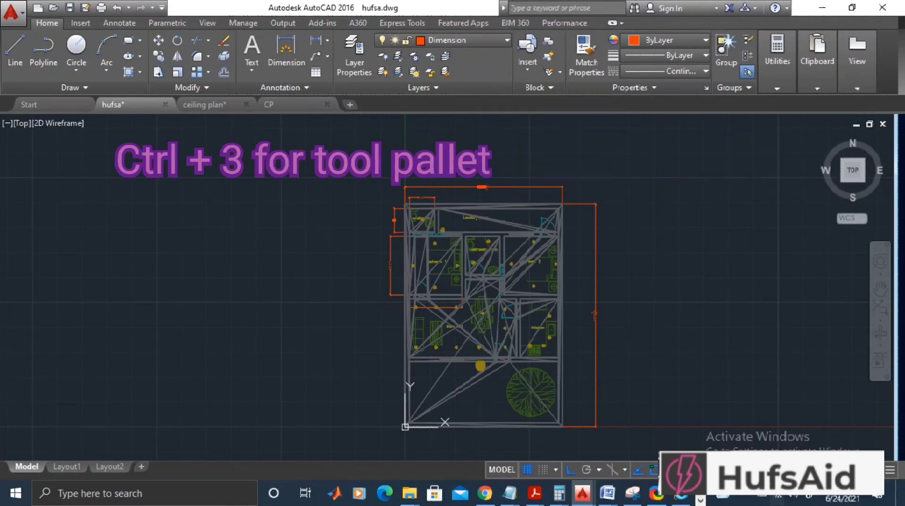
Step: Open the tool palettes and add a new empty palette named 'Electrical design'
{"action": "key", "text": "ctrl+3"}
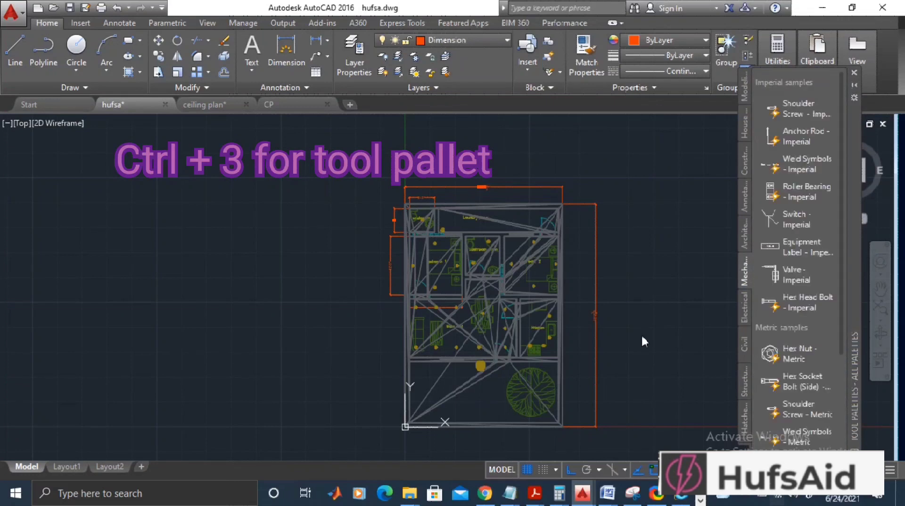
{"action": "right_click", "coordinate": [745, 171]}
{"action": "left_click", "coordinate": [769, 207]}
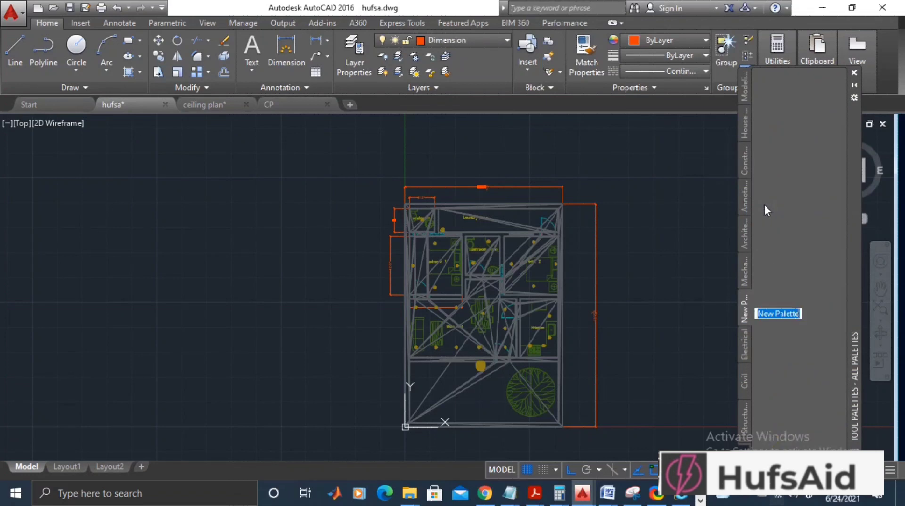
{"action": "type", "text": "Electrical"}
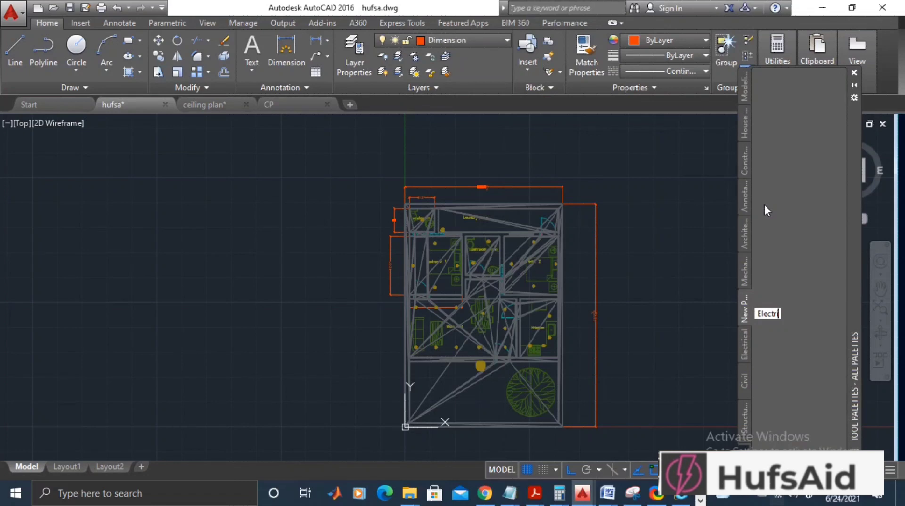
{"action": "type", "text": " design"}
{"action": "key", "text": "Return"}
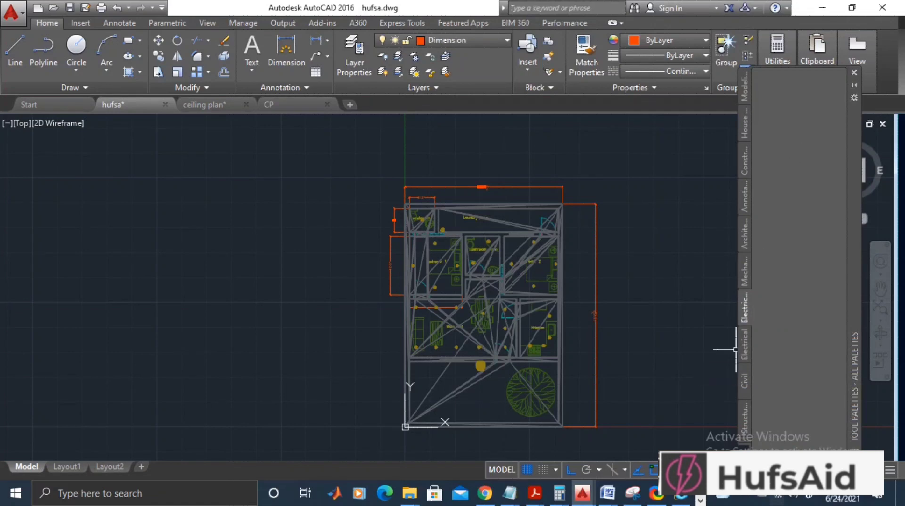
{"action": "middle_click_drag", "start_coordinate": [365, 336], "coordinate": [360, 349]}
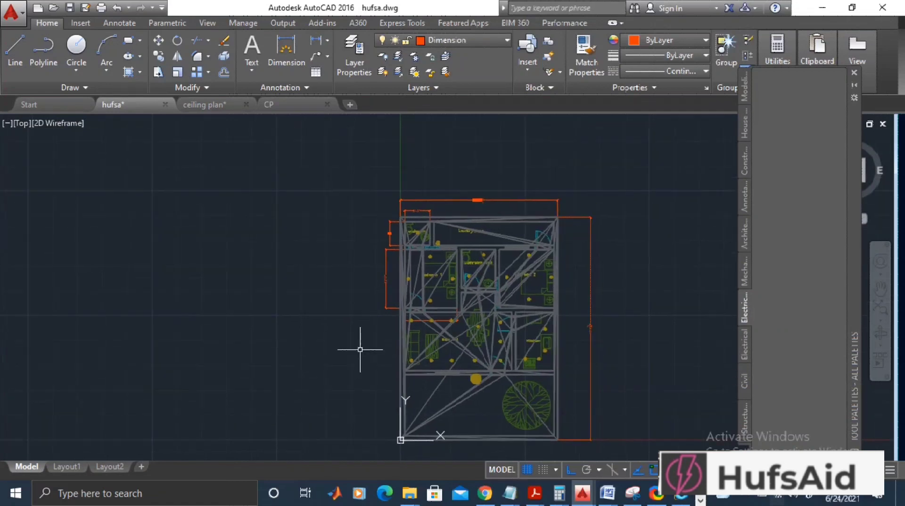
Step: Drag the legend blocks from legends 120 sq.dwg in DesignCenter (ADC) onto the Electrical design palette
{"action": "type", "text": "adc"}
{"action": "key", "text": "Return"}
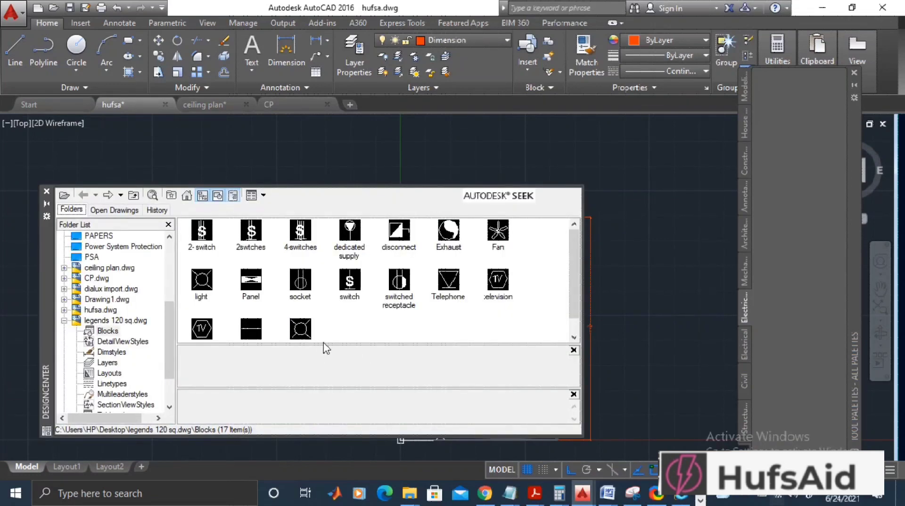
{"action": "scroll", "coordinate": [401, 307], "scroll_direction": "down", "scroll_amount": 1}
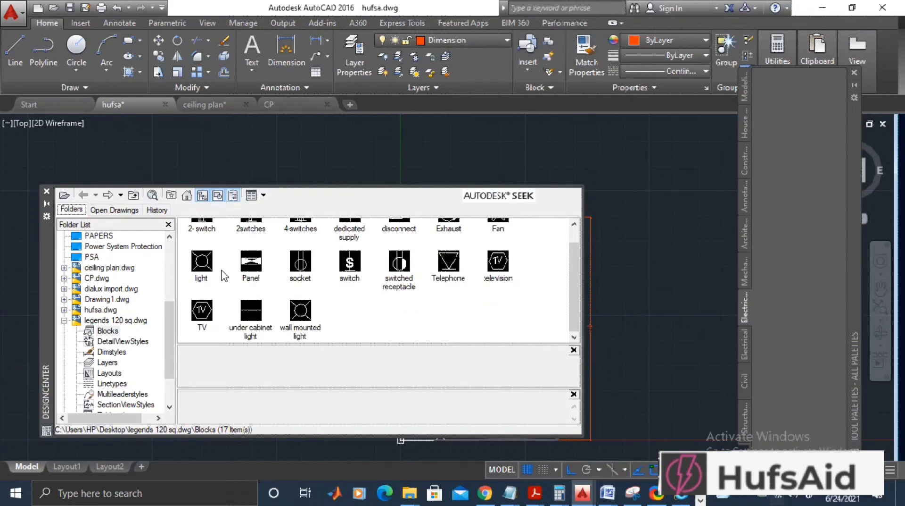
{"action": "scroll", "coordinate": [323, 302], "scroll_direction": "up", "scroll_amount": 1}
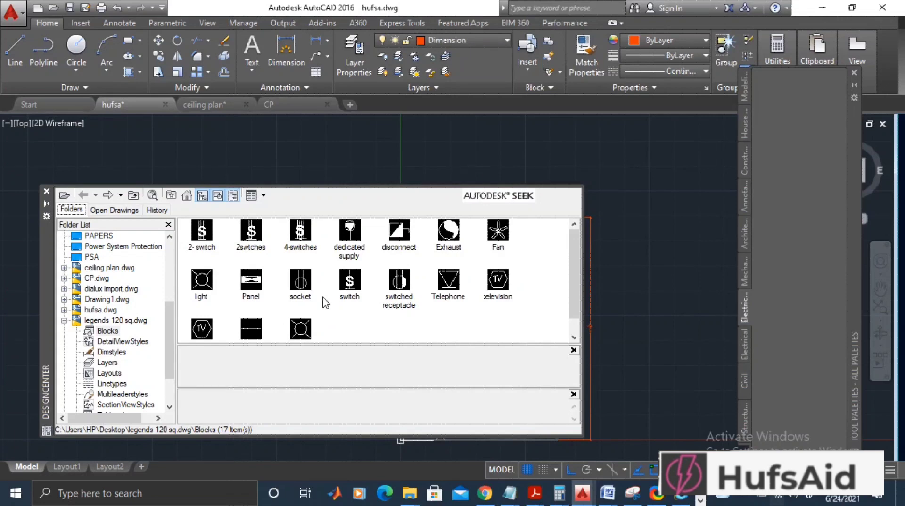
{"action": "left_click_drag", "start_coordinate": [186, 234], "coordinate": [330, 306]}
{"action": "left_click_drag", "start_coordinate": [425, 343], "coordinate": [530, 330]}
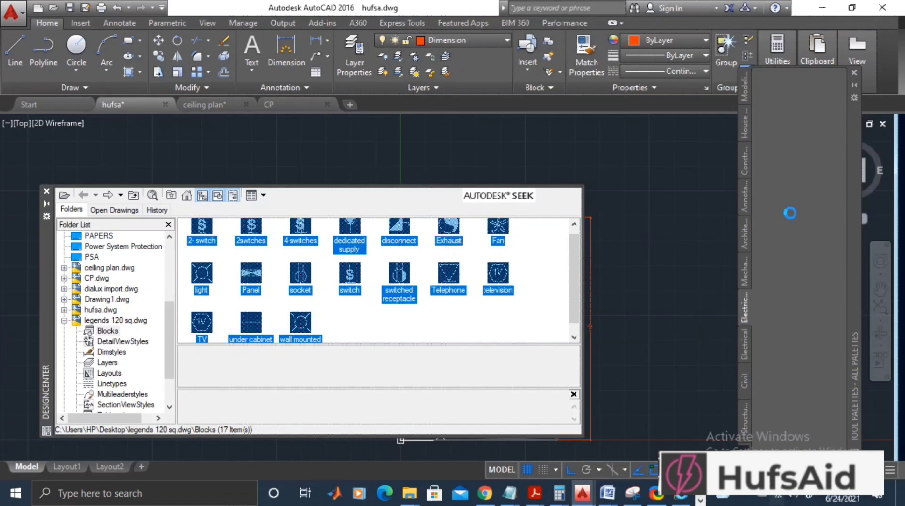
{"action": "left_click", "coordinate": [46, 192]}
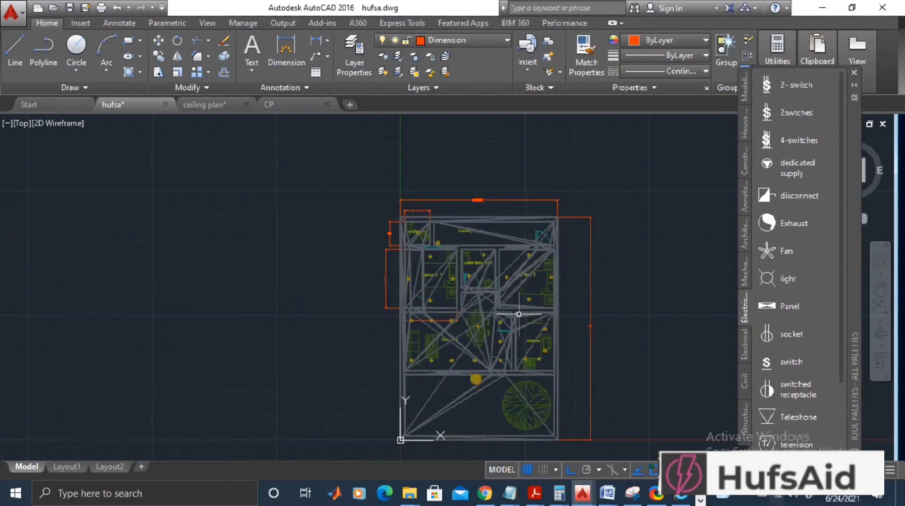
Step: Create a new layer named Lights and keep its colour white
{"action": "middle_click_drag", "start_coordinate": [549, 330], "coordinate": [481, 330]}
{"action": "scroll", "coordinate": [398, 255], "scroll_direction": "up", "scroll_amount": 4}
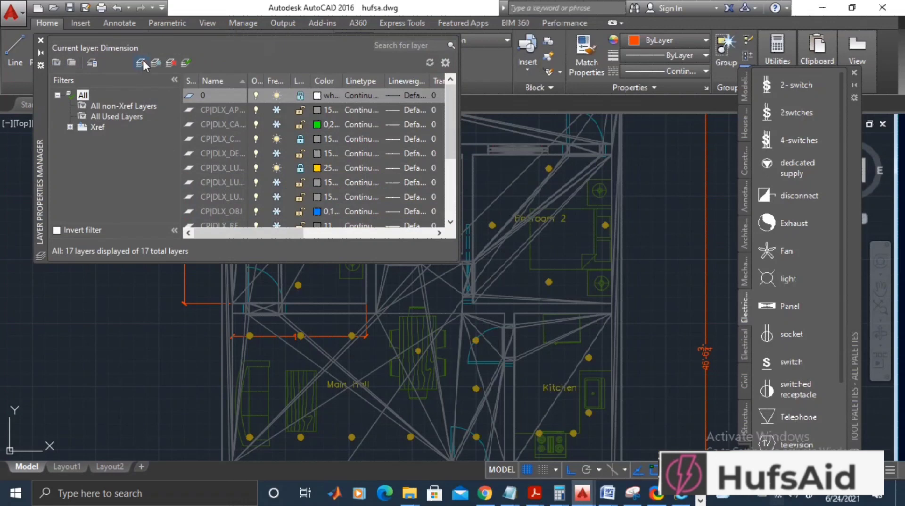
{"action": "left_click", "coordinate": [141, 62]}
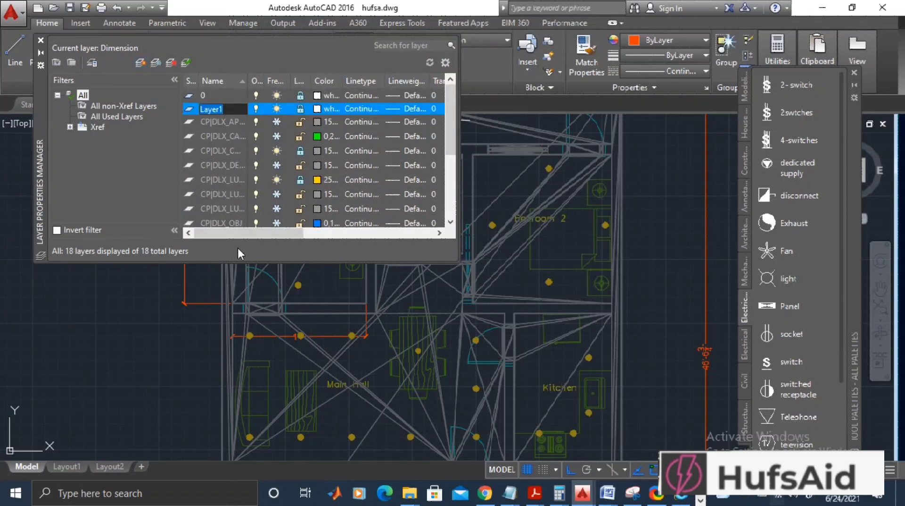
{"action": "type", "text": "Lights"}
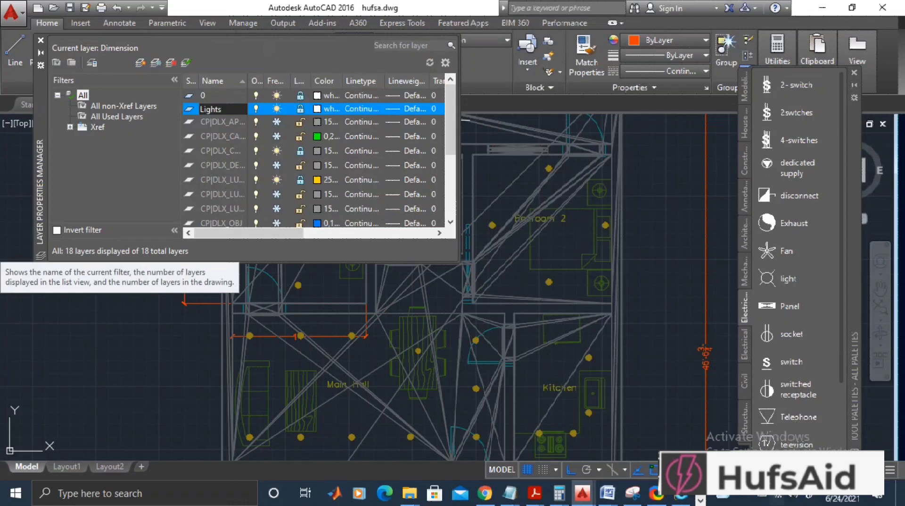
{"action": "left_click", "coordinate": [316, 109]}
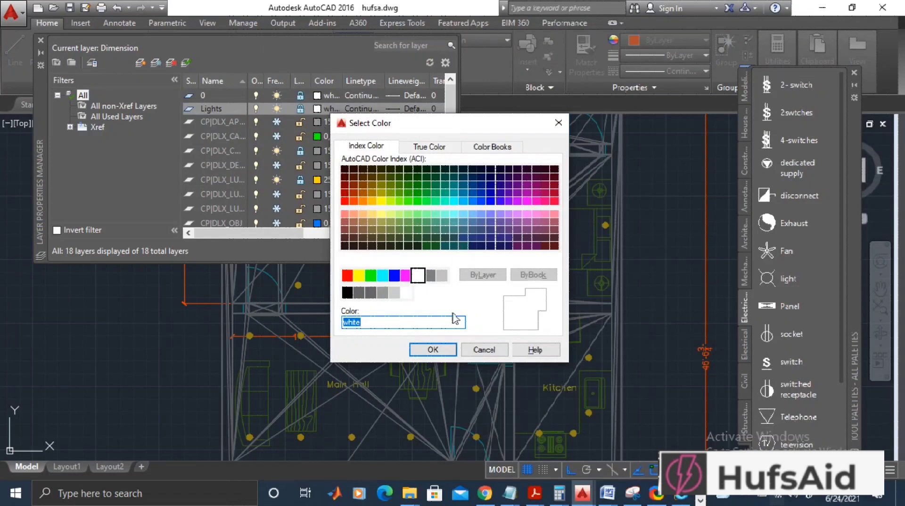
{"action": "left_click", "coordinate": [433, 349]}
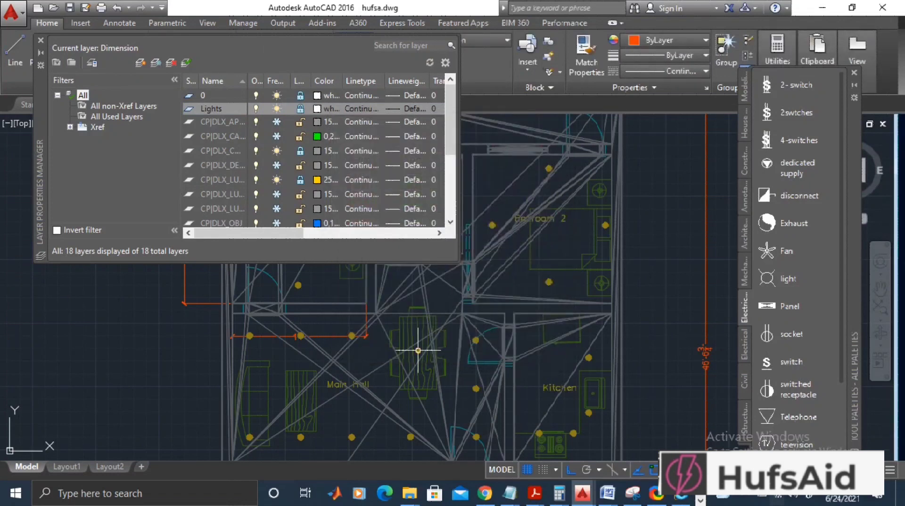
{"action": "left_click", "coordinate": [41, 40]}
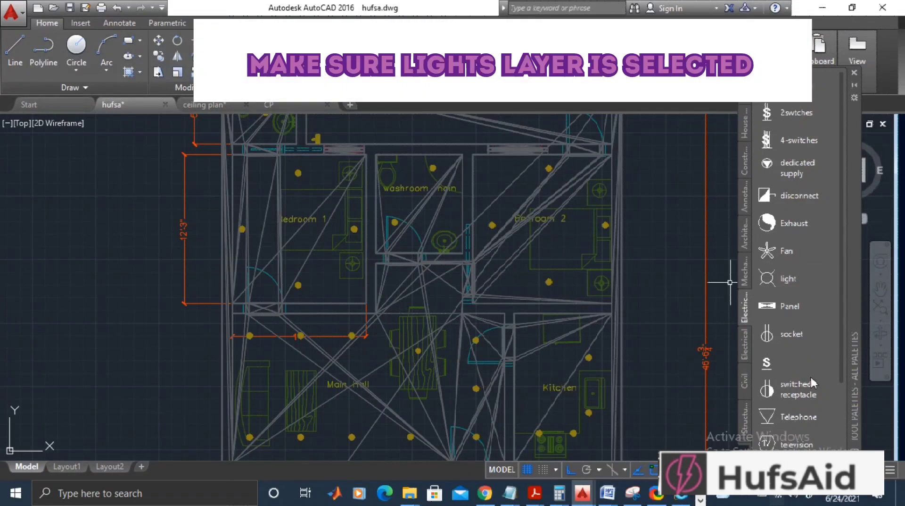
Step: Place a light on the Bedroom 1 dot and four lights on the Bedroom 2 dots
{"action": "scroll", "coordinate": [811, 375], "scroll_direction": "down", "scroll_amount": 4}
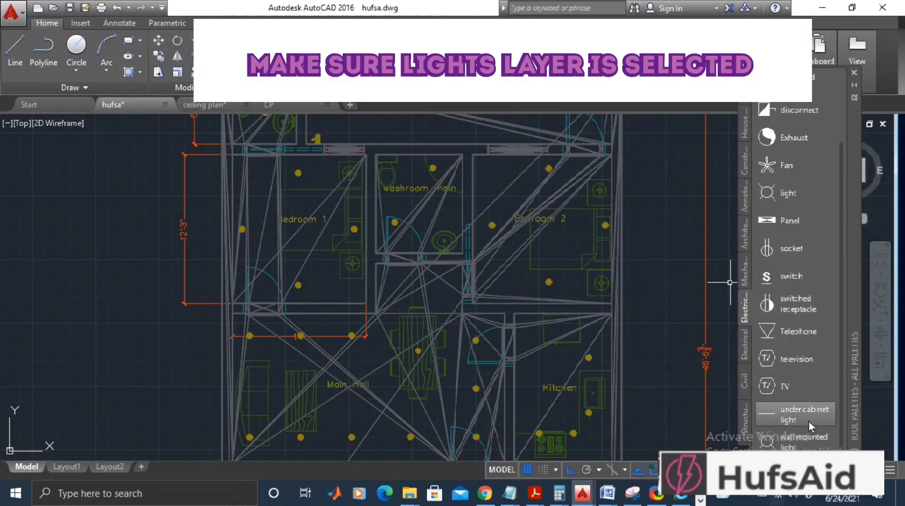
{"action": "left_click", "coordinate": [765, 191]}
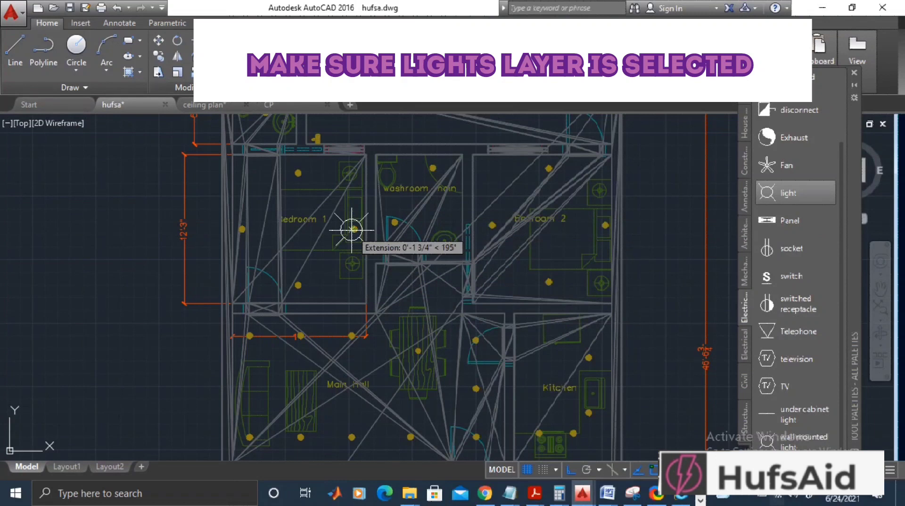
{"action": "left_click", "coordinate": [352, 230]}
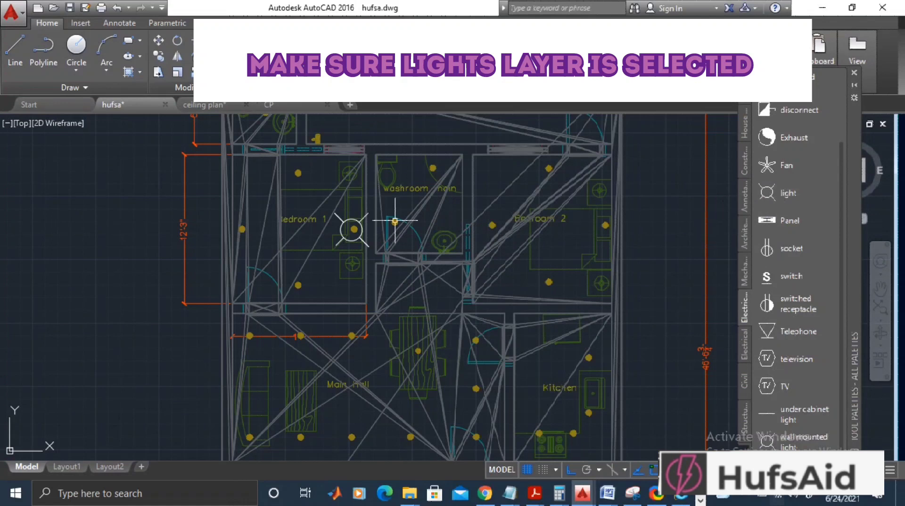
{"action": "left_click", "coordinate": [783, 192]}
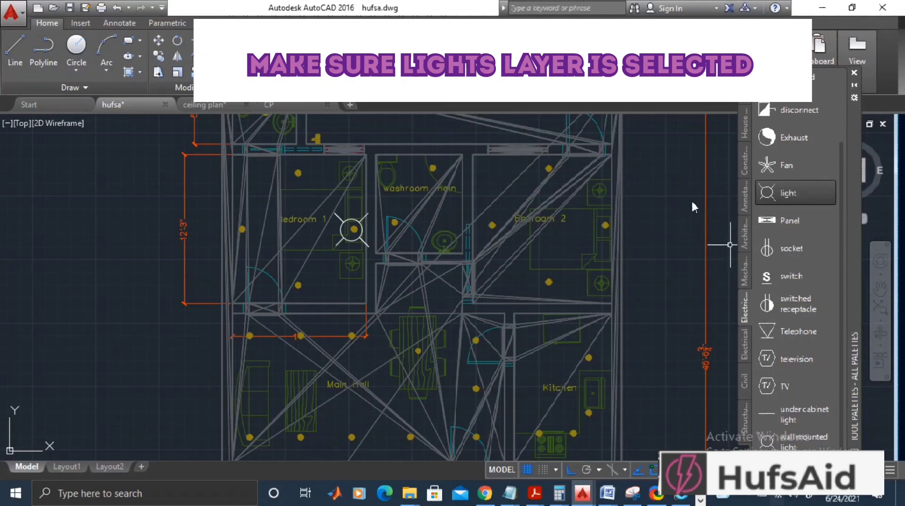
{"action": "left_click", "coordinate": [491, 227]}
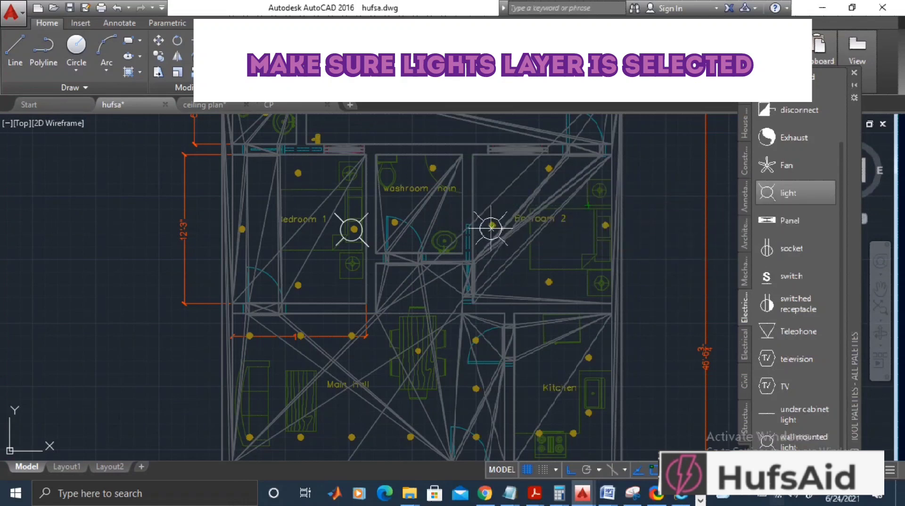
{"action": "left_click", "coordinate": [802, 193]}
{"action": "left_click", "coordinate": [549, 171]}
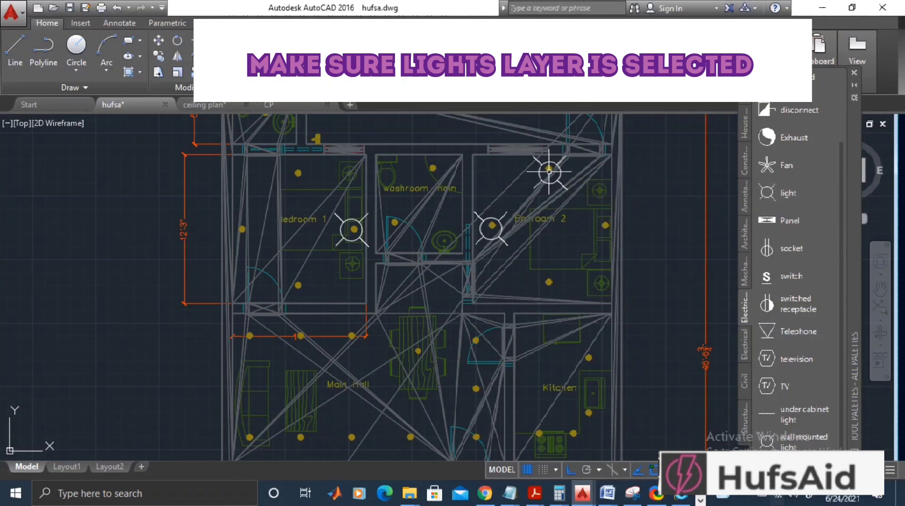
{"action": "left_click", "coordinate": [783, 193]}
{"action": "left_click", "coordinate": [599, 226]}
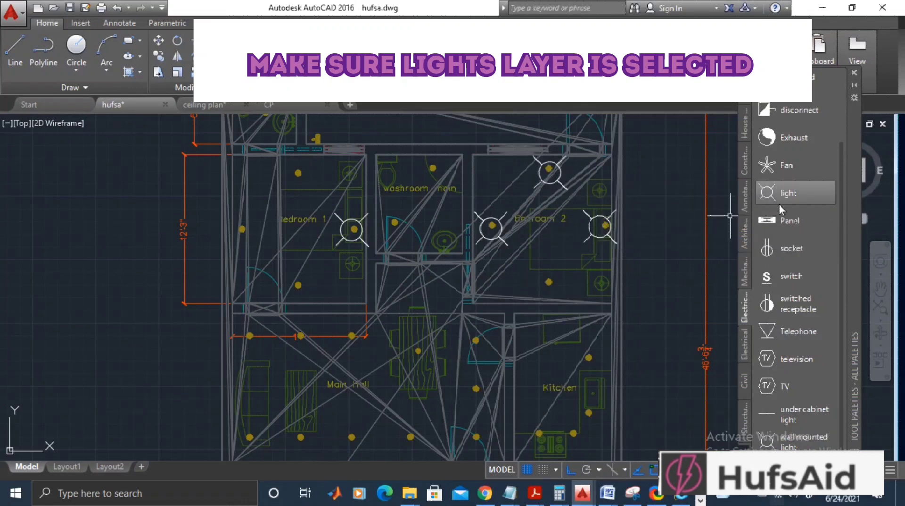
{"action": "left_click", "coordinate": [782, 194]}
{"action": "left_click", "coordinate": [549, 281]}
Step: Place two lights on the Kitchen dots
{"action": "left_click", "coordinate": [784, 193]}
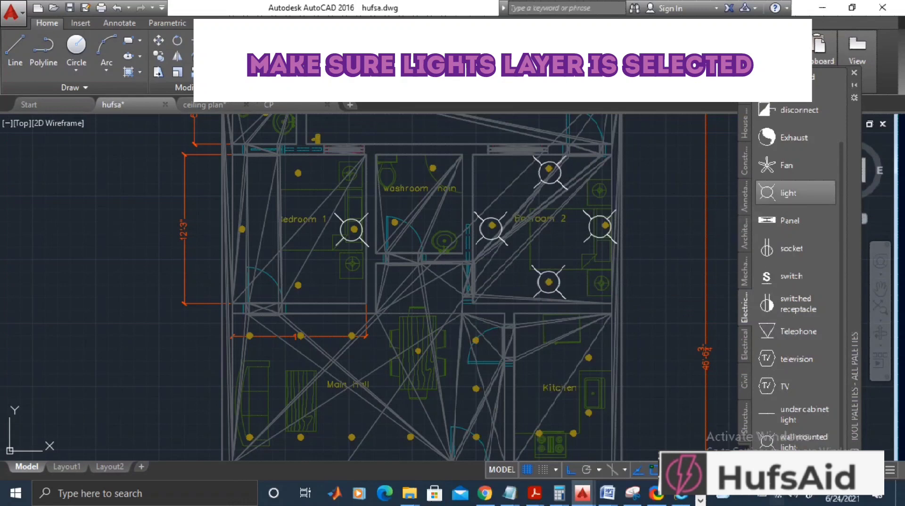
{"action": "left_click", "coordinate": [588, 357]}
{"action": "left_click", "coordinate": [772, 203]}
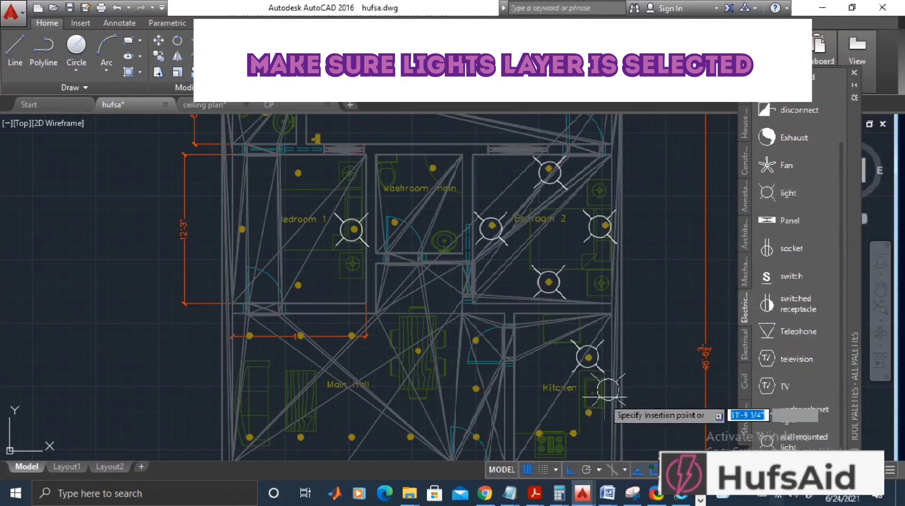
{"action": "left_click", "coordinate": [590, 411]}
{"action": "middle_click_drag", "start_coordinate": [632, 406], "coordinate": [659, 307]}
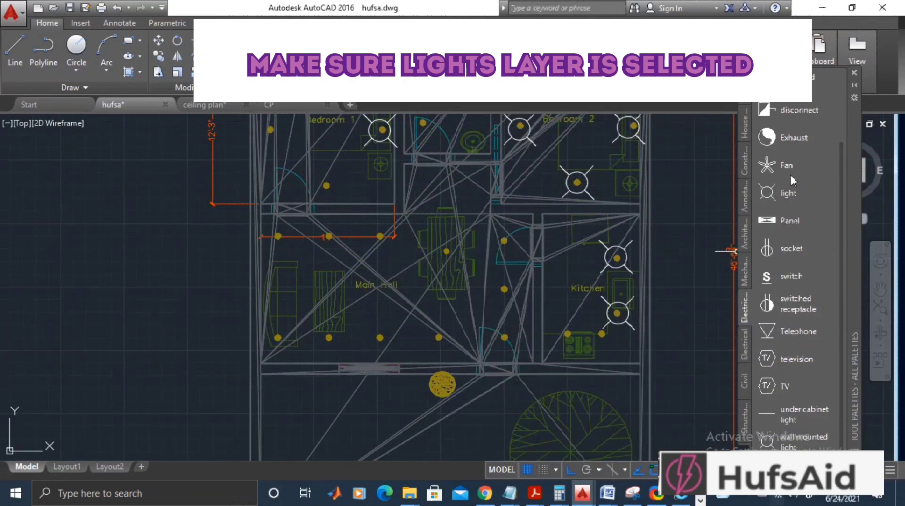
Step: Add four more lights in the Kitchen and on the dots just left of it
{"action": "left_click", "coordinate": [784, 191]}
{"action": "left_click", "coordinate": [600, 333]}
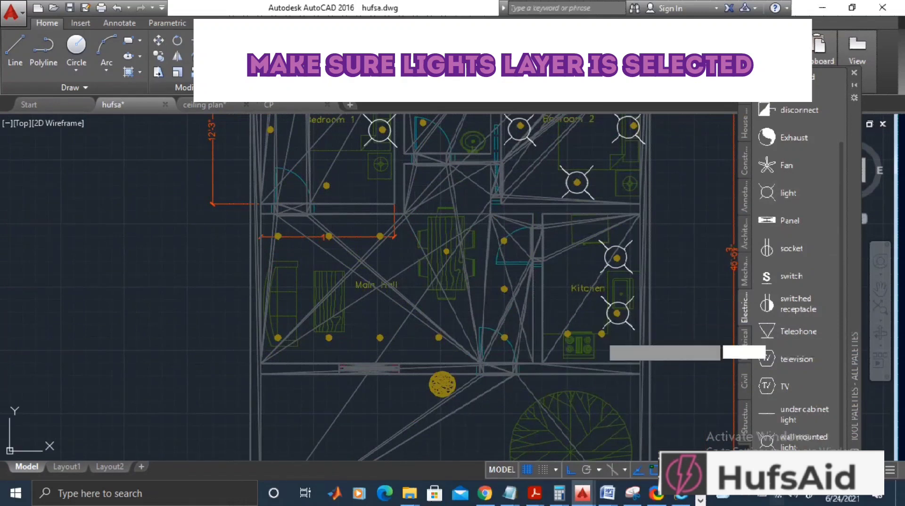
{"action": "left_click", "coordinate": [784, 192]}
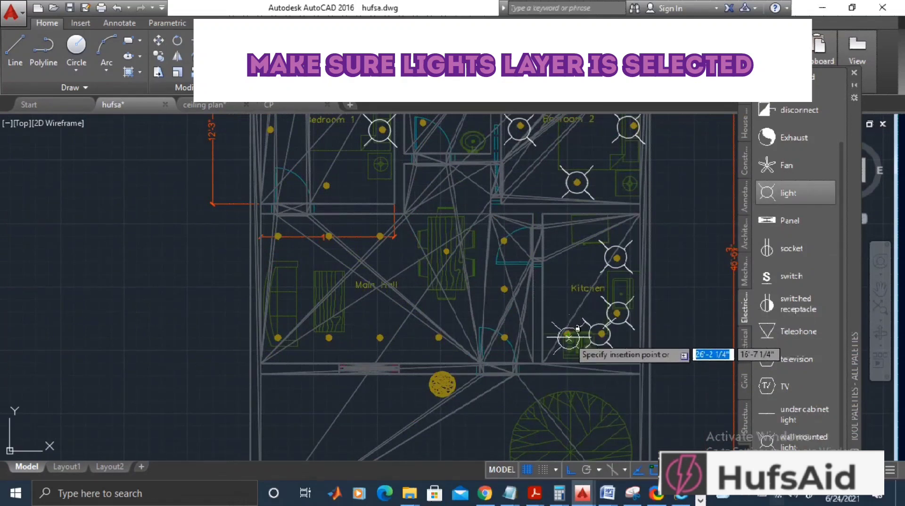
{"action": "left_click", "coordinate": [567, 333]}
{"action": "left_click", "coordinate": [773, 196]}
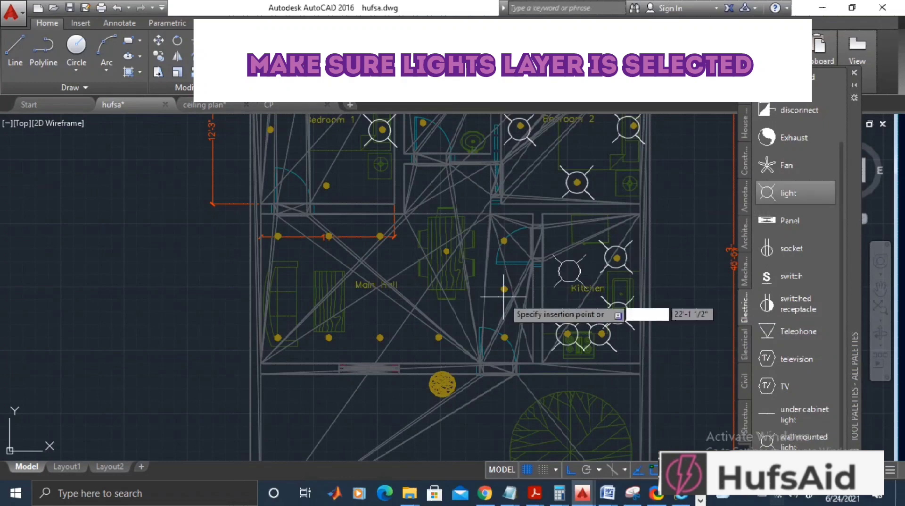
{"action": "left_click", "coordinate": [505, 288]}
{"action": "left_click", "coordinate": [766, 196]}
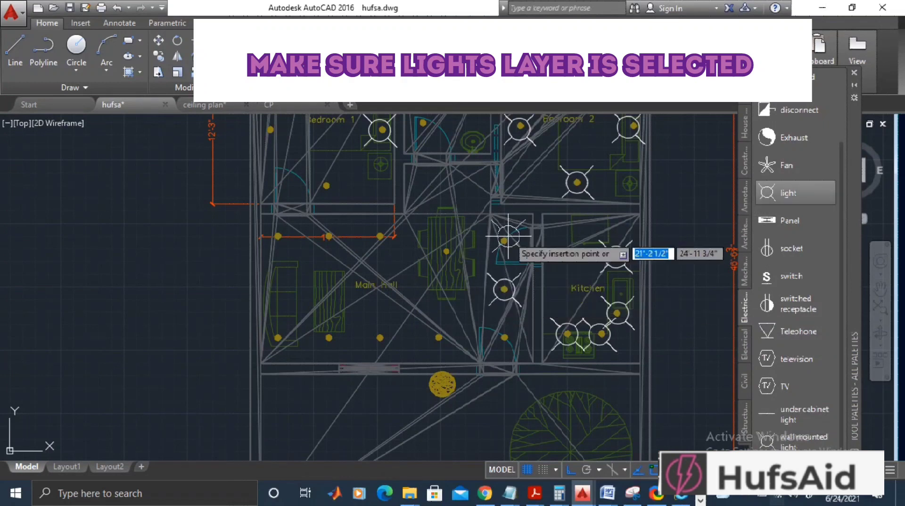
{"action": "left_click", "coordinate": [504, 241]}
Step: Place lights on the three upper Main Hall dots
{"action": "left_click", "coordinate": [767, 196]}
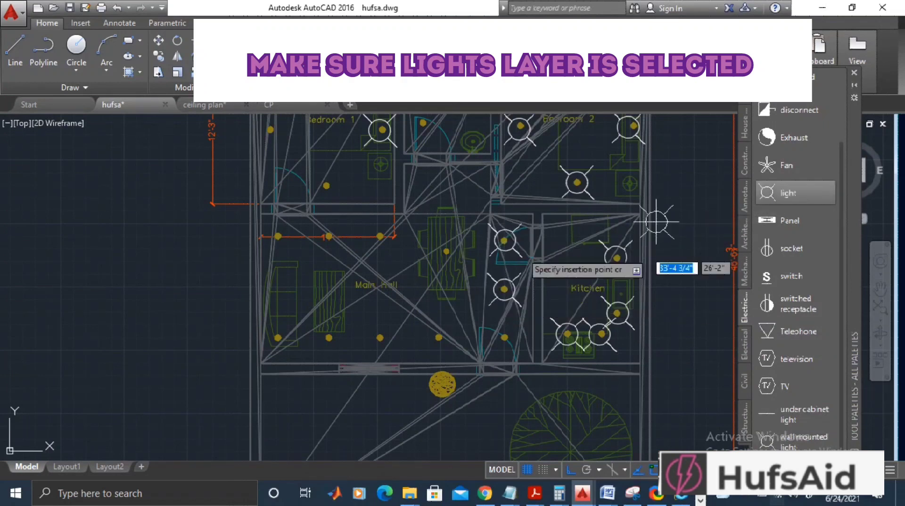
{"action": "left_click", "coordinate": [380, 236]}
{"action": "left_click", "coordinate": [768, 193]}
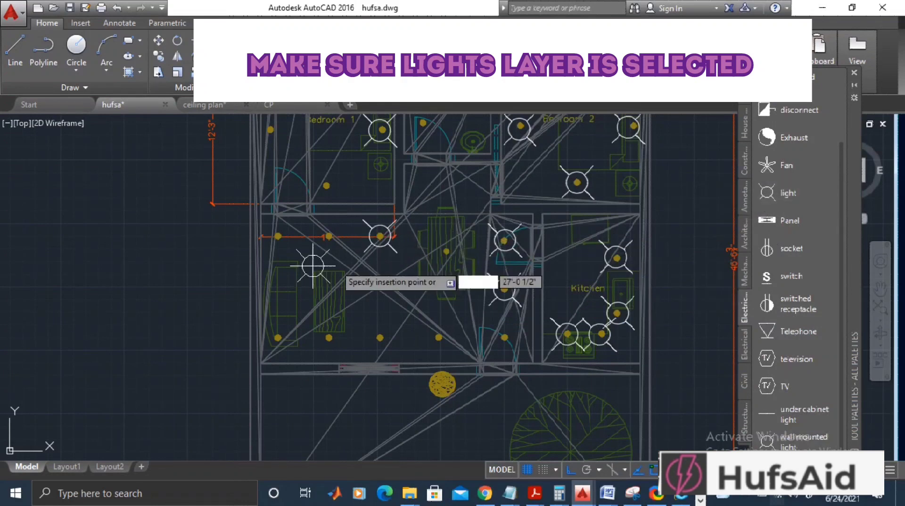
{"action": "left_click", "coordinate": [328, 235]}
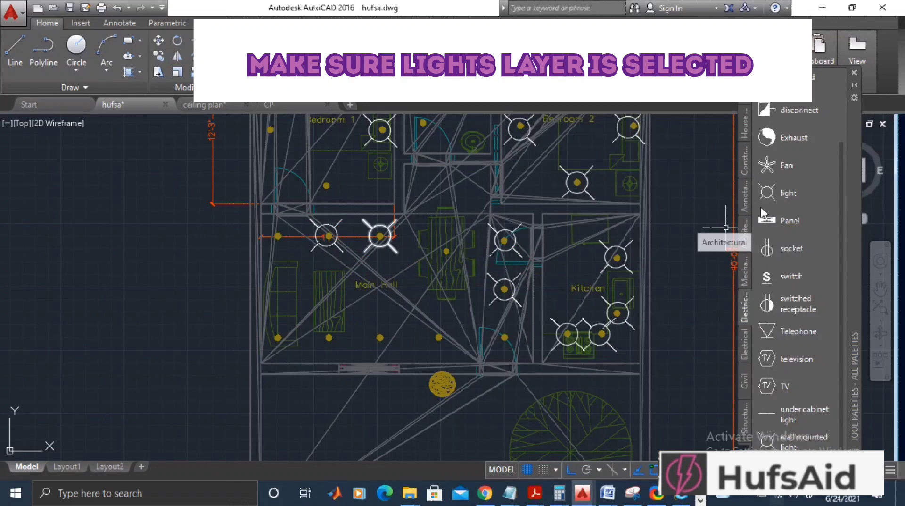
{"action": "left_click", "coordinate": [767, 193]}
{"action": "left_click", "coordinate": [277, 236]}
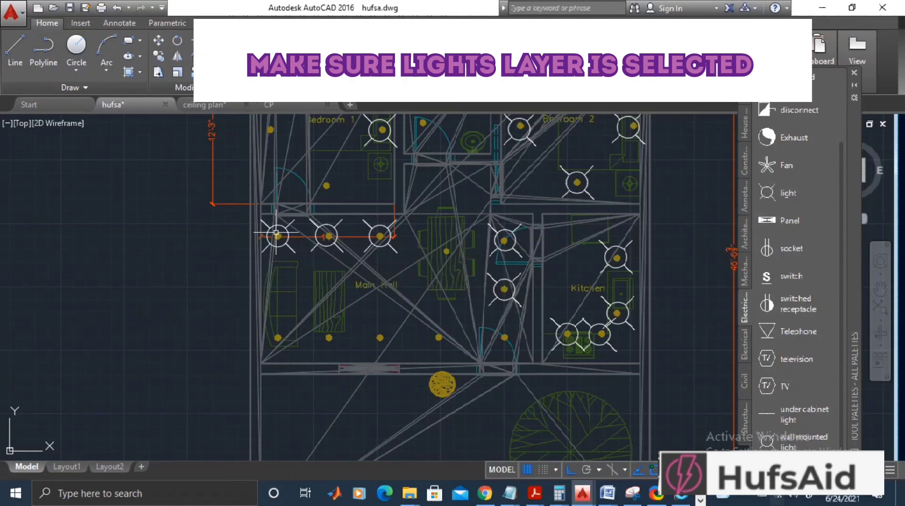
Step: Place lights along the lower row of Main Hall dots, ending near the Kitchen
{"action": "left_click", "coordinate": [768, 193]}
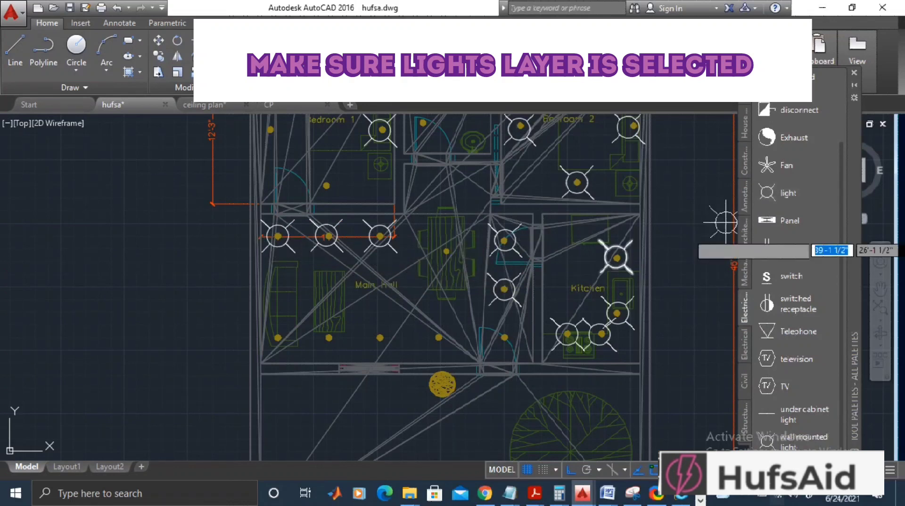
{"action": "left_click", "coordinate": [278, 337]}
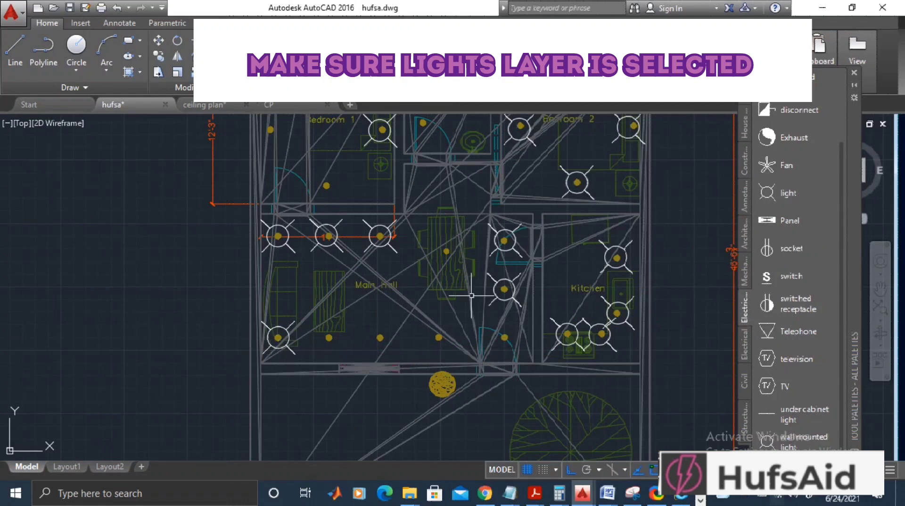
{"action": "left_click", "coordinate": [769, 194]}
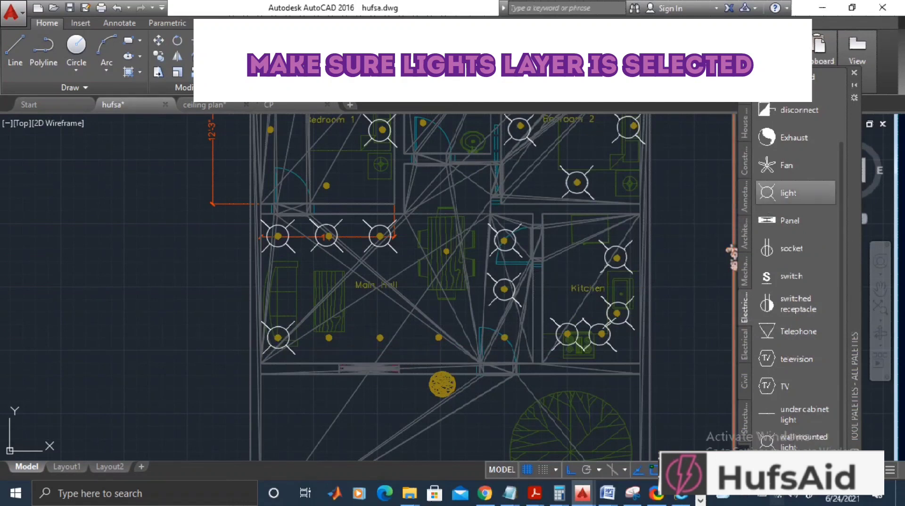
{"action": "left_click", "coordinate": [328, 338]}
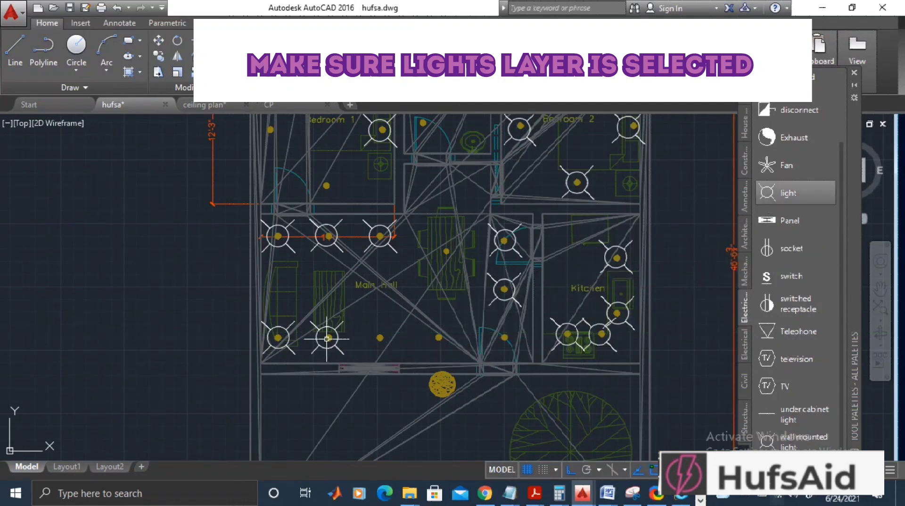
{"action": "left_click", "coordinate": [772, 192]}
{"action": "left_click", "coordinate": [380, 337]}
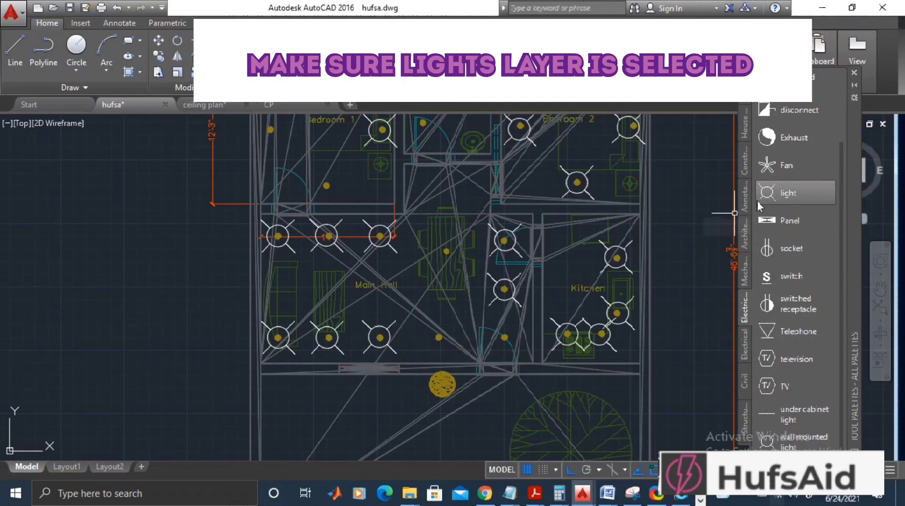
{"action": "left_click", "coordinate": [769, 194]}
{"action": "left_click", "coordinate": [441, 337]}
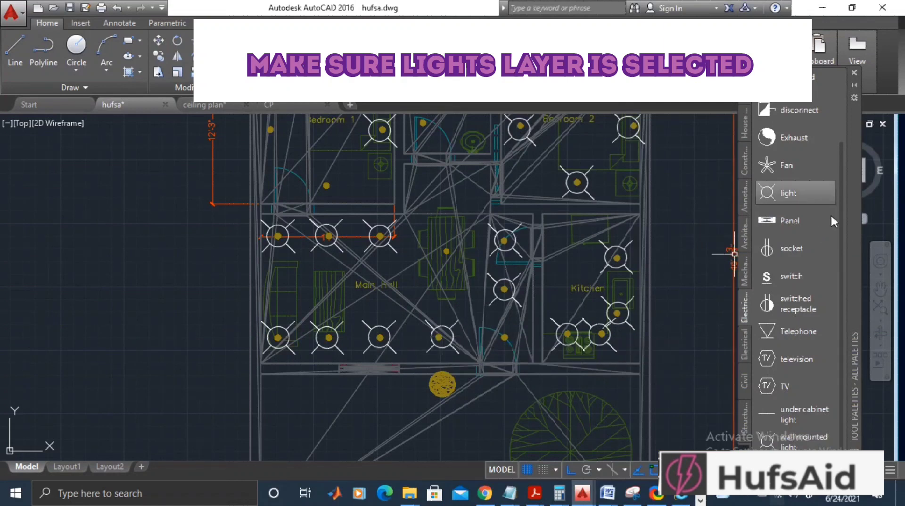
{"action": "left_click", "coordinate": [505, 337]}
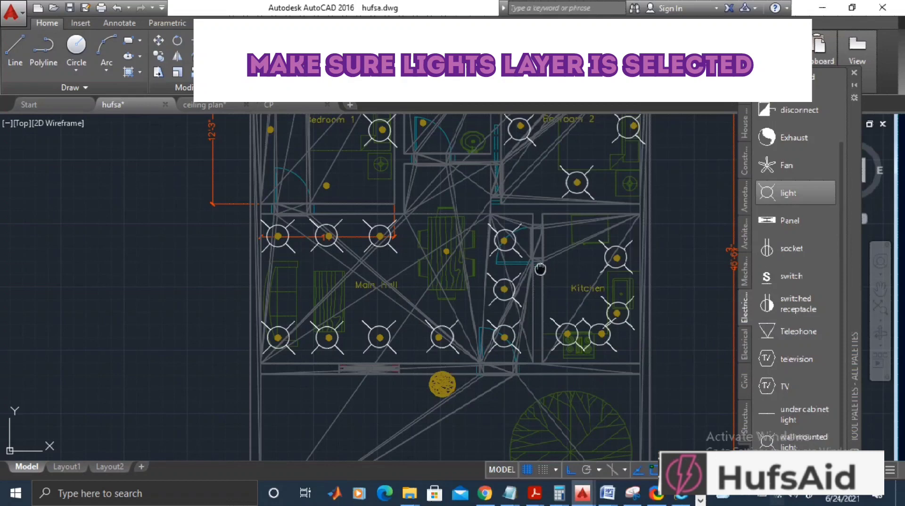
Step: Place lights on a Bedroom 1 dot and the main washroom dot
{"action": "middle_click_drag", "start_coordinate": [540, 265], "coordinate": [558, 317]}
{"action": "scroll", "coordinate": [546, 280], "scroll_direction": "down", "scroll_amount": 3}
{"action": "middle_click_drag", "start_coordinate": [546, 280], "coordinate": [558, 299]}
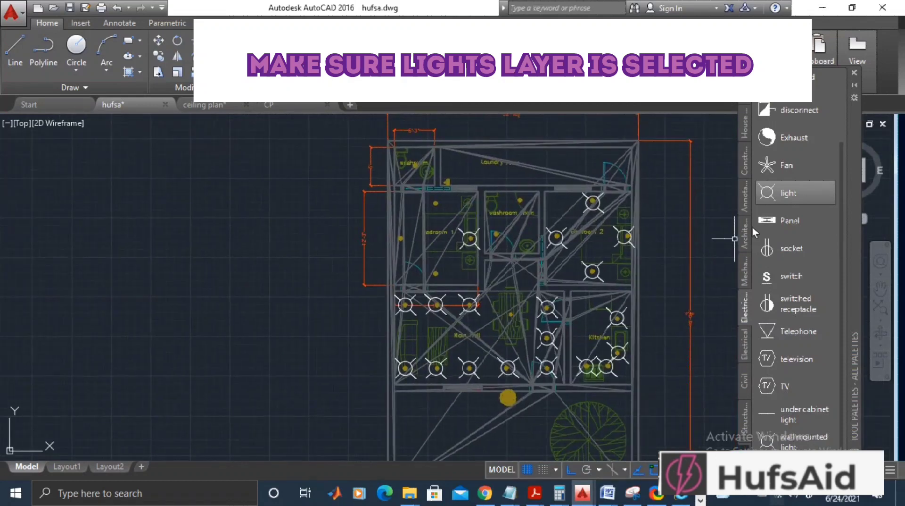
{"action": "left_click", "coordinate": [769, 194]}
{"action": "scroll", "coordinate": [499, 229], "scroll_direction": "up", "scroll_amount": 5}
{"action": "left_click", "coordinate": [499, 230]}
{"action": "scroll", "coordinate": [398, 283], "scroll_direction": "down", "scroll_amount": 5}
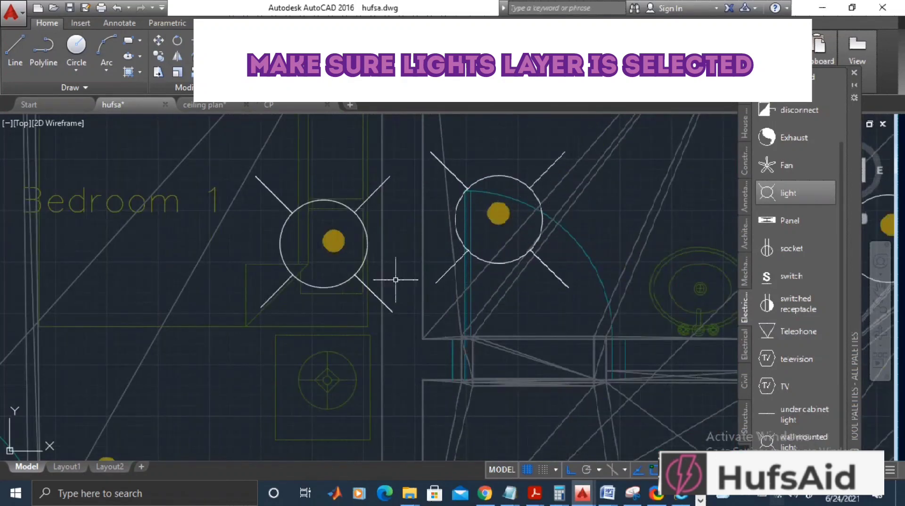
{"action": "left_click", "coordinate": [769, 193]}
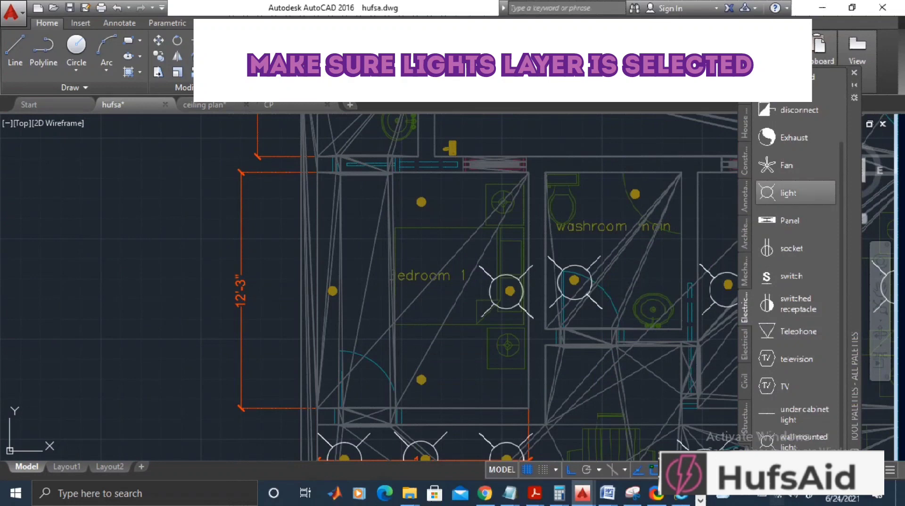
{"action": "left_click", "coordinate": [636, 193]}
Step: Place lights on the upper, left and lower Bedroom 1 dots
{"action": "left_click", "coordinate": [769, 194]}
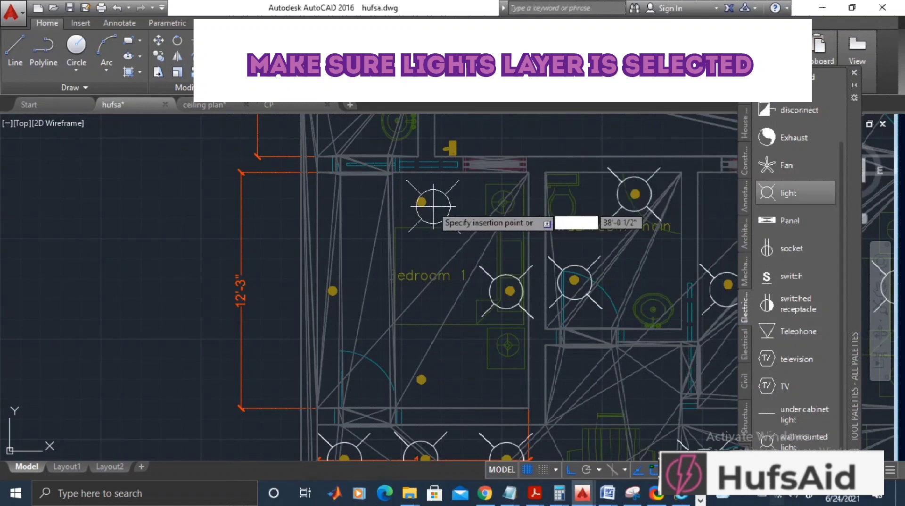
{"action": "left_click", "coordinate": [421, 202]}
{"action": "left_click", "coordinate": [768, 193]}
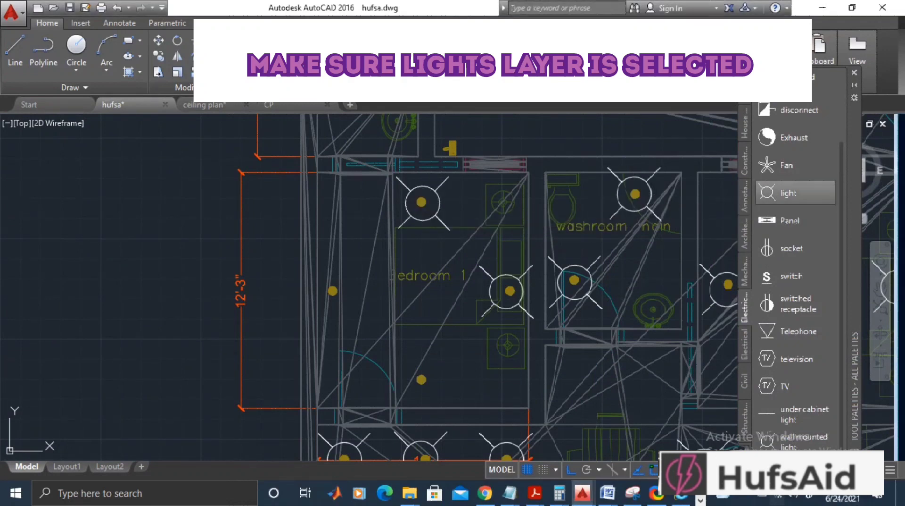
{"action": "left_click", "coordinate": [332, 290]}
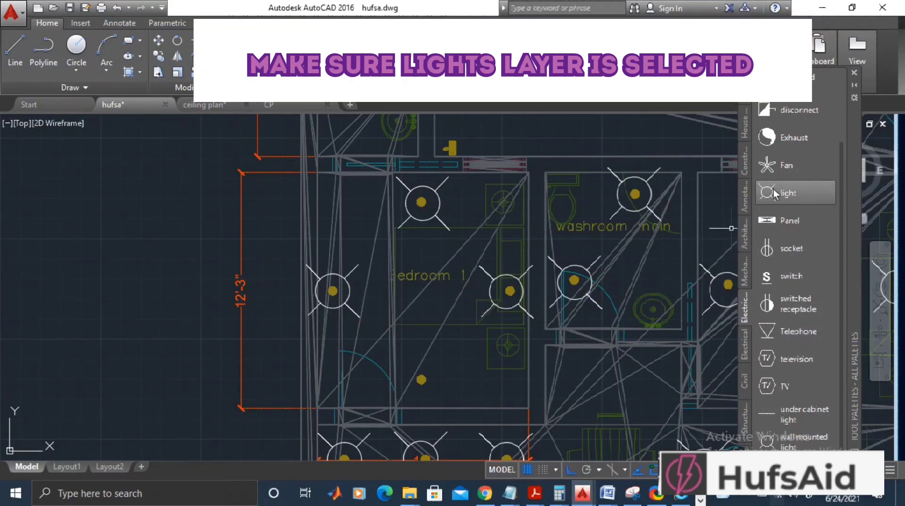
{"action": "key", "text": "Return"}
{"action": "left_click", "coordinate": [422, 379]}
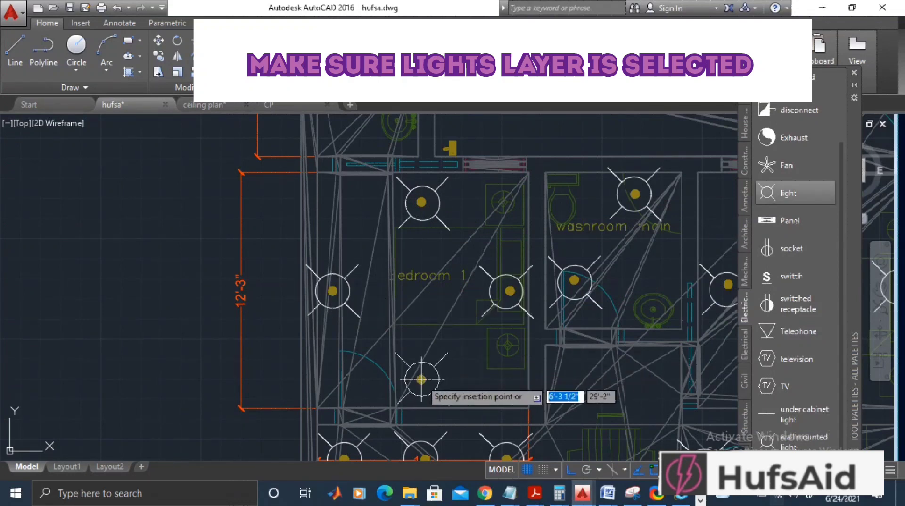
{"action": "key", "text": "Return"}
Step: Place lights in the small washroom, Bedroom 2 and the Main Hall centre
{"action": "middle_click_drag", "start_coordinate": [494, 250], "coordinate": [475, 326]}
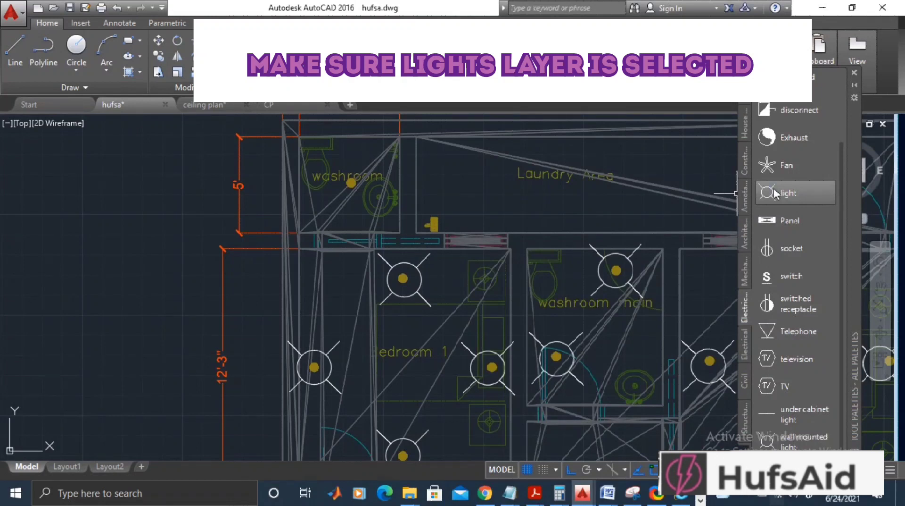
{"action": "left_click", "coordinate": [776, 193]}
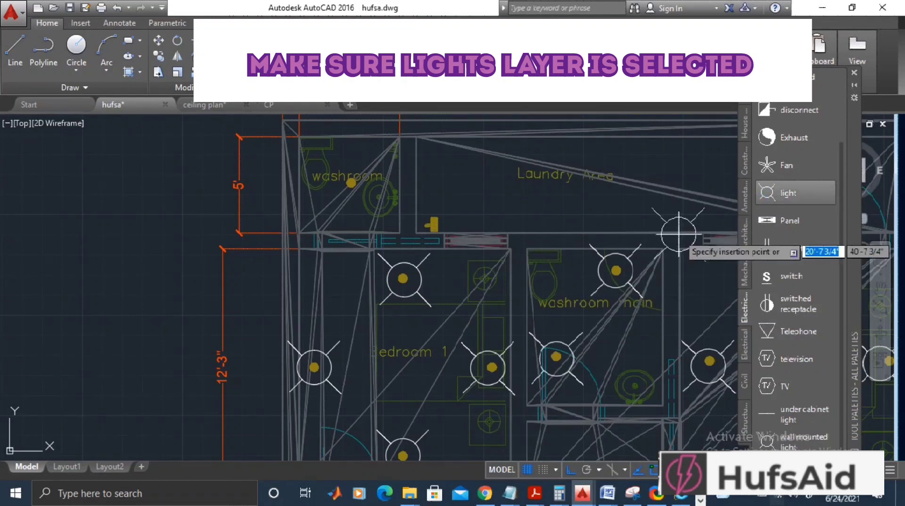
{"action": "left_click", "coordinate": [349, 182]}
{"action": "scroll", "coordinate": [602, 311], "scroll_direction": "down", "scroll_amount": 3}
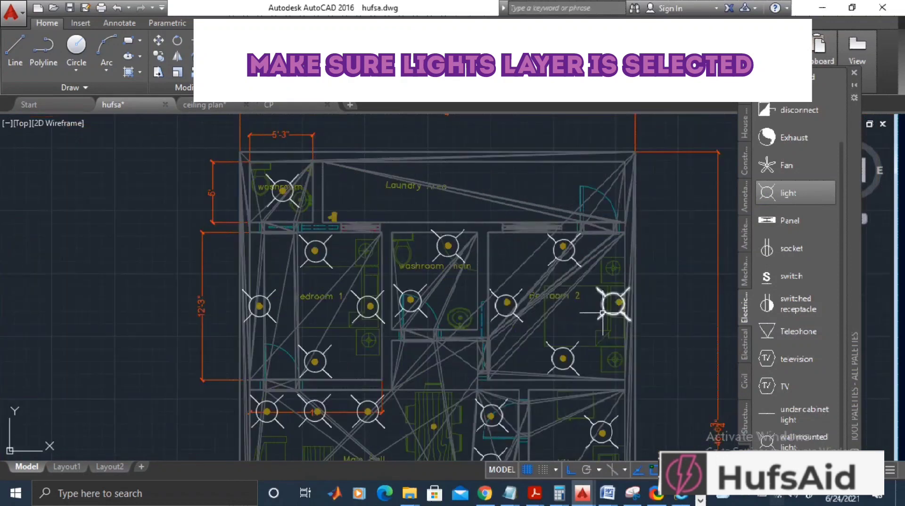
{"action": "left_click", "coordinate": [603, 312]}
{"action": "scroll", "coordinate": [603, 311], "scroll_direction": "down", "scroll_amount": 2}
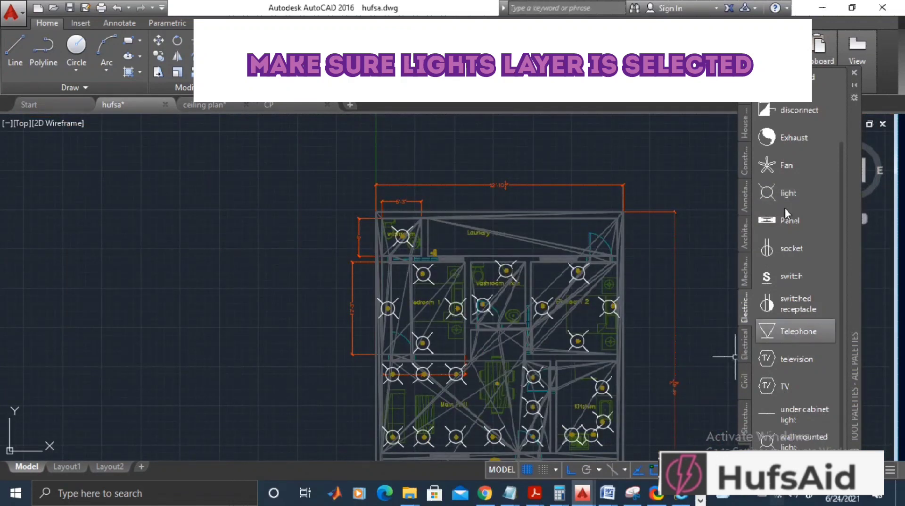
{"action": "scroll", "coordinate": [807, 403], "scroll_direction": "up", "scroll_amount": 3}
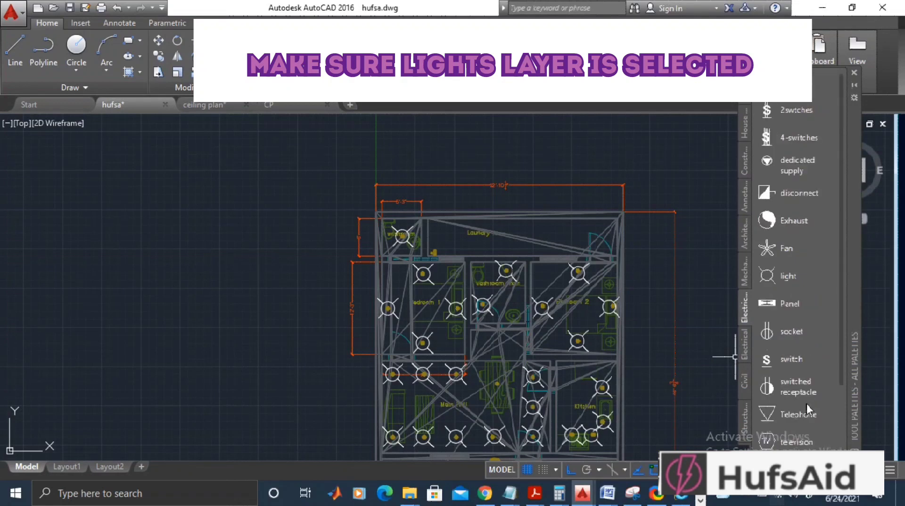
{"action": "left_click", "coordinate": [774, 275]}
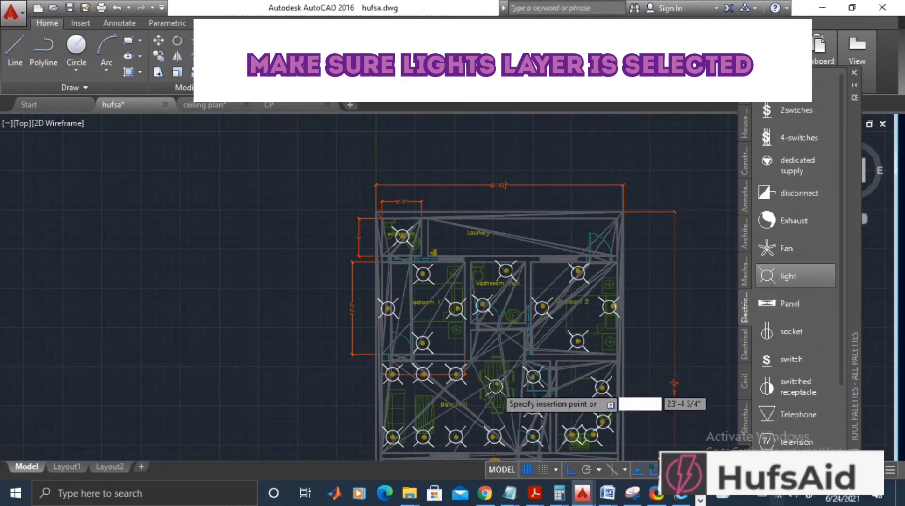
{"action": "scroll", "coordinate": [497, 378], "scroll_direction": "up", "scroll_amount": 5}
{"action": "left_click", "coordinate": [496, 376]}
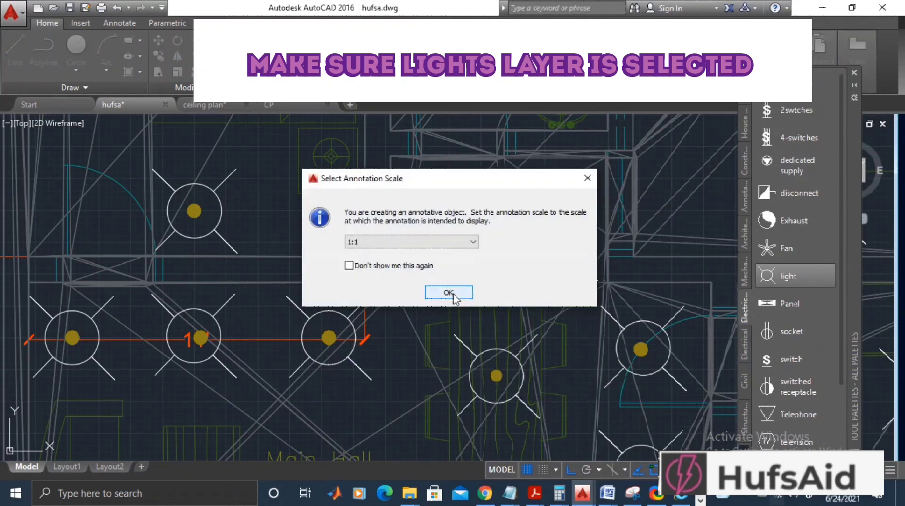
Step: Add an 'R' multiline text label at 1:1 annotation scale beside the Main Hall light
{"action": "left_click", "coordinate": [452, 292]}
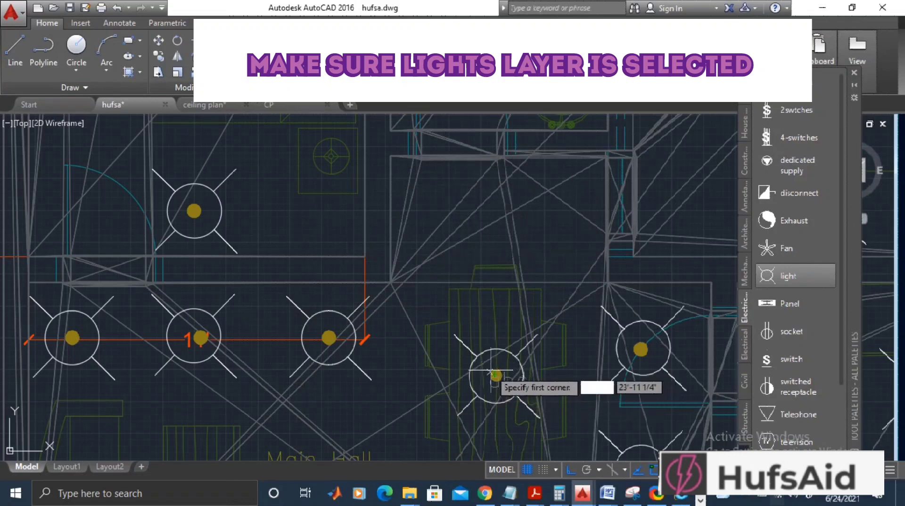
{"action": "left_click", "coordinate": [490, 378]}
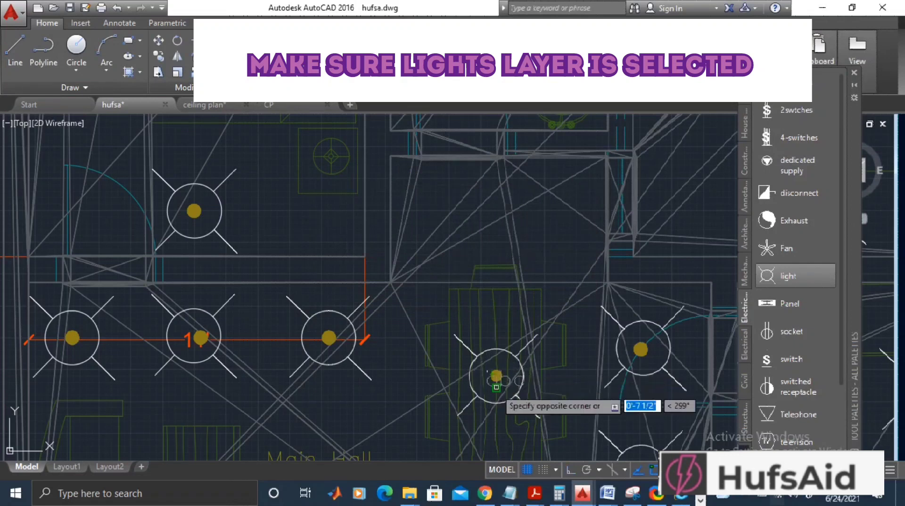
{"action": "left_click", "coordinate": [533, 408]}
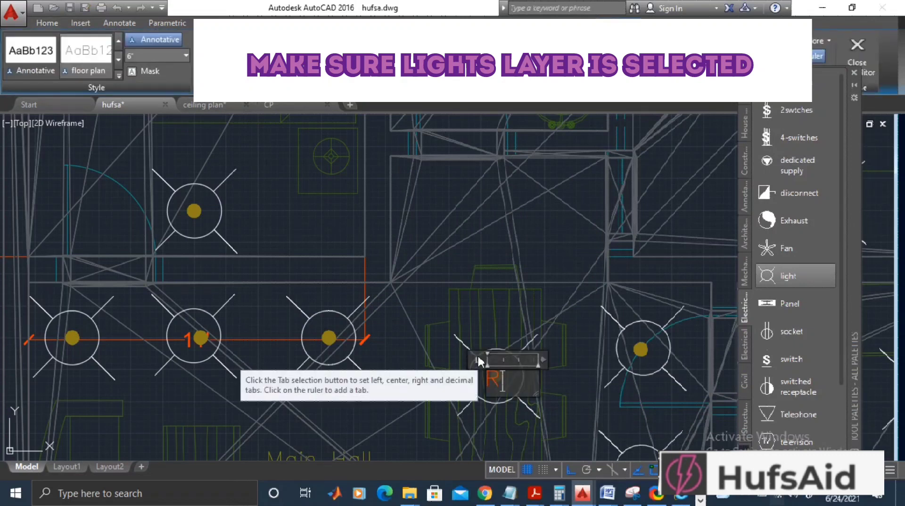
{"action": "key", "text": "Escape"}
{"action": "left_click", "coordinate": [478, 245]}
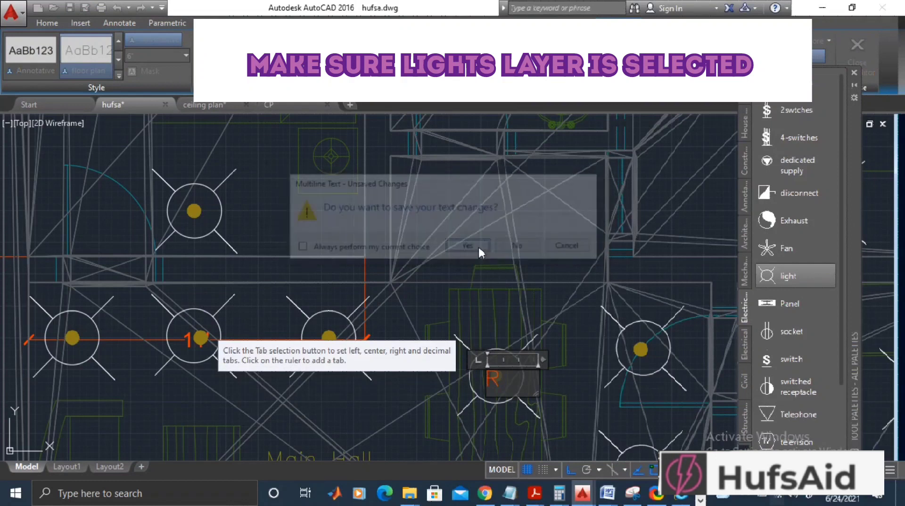
Step: Move the R-marked suspended light onto the Lights layer
{"action": "left_click", "coordinate": [487, 380]}
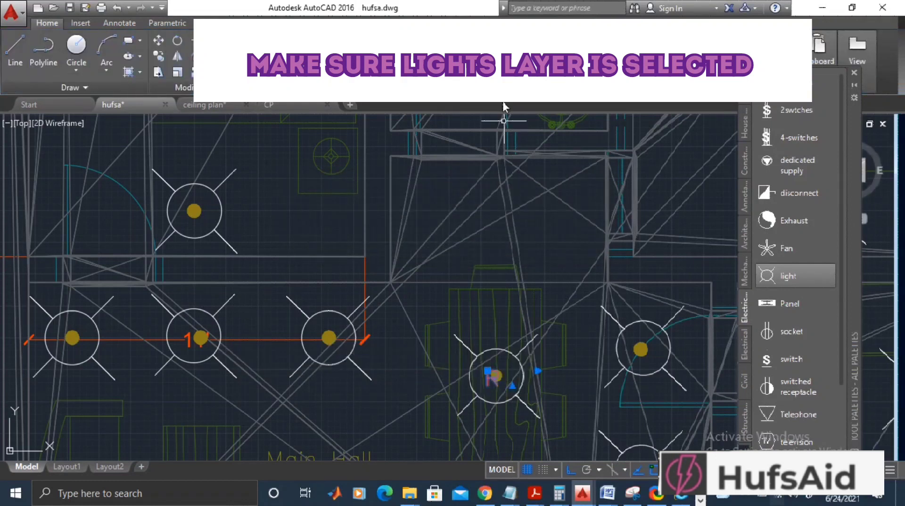
{"action": "left_click", "coordinate": [443, 49]}
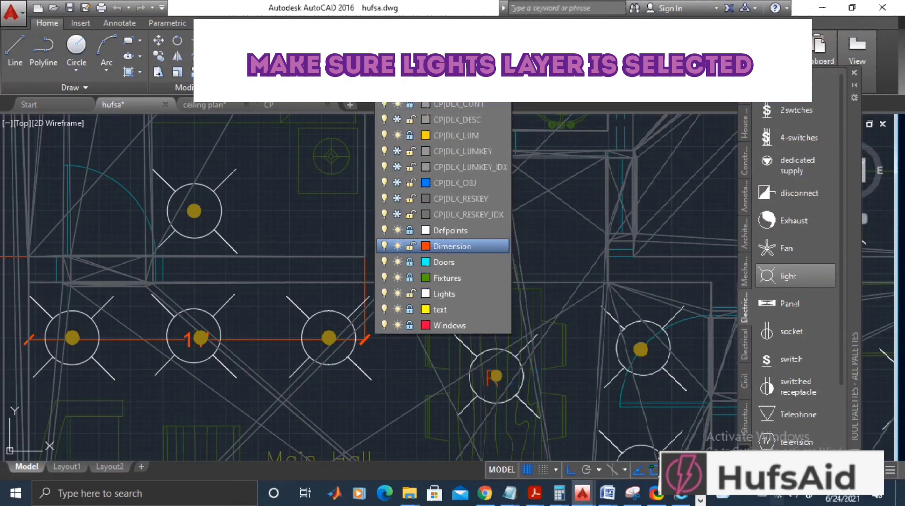
{"action": "left_click", "coordinate": [493, 377]}
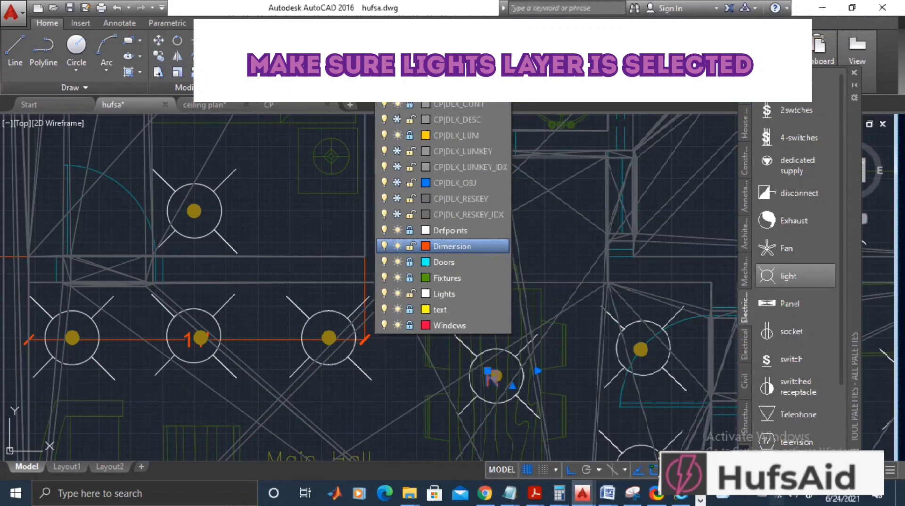
{"action": "left_click", "coordinate": [405, 247]}
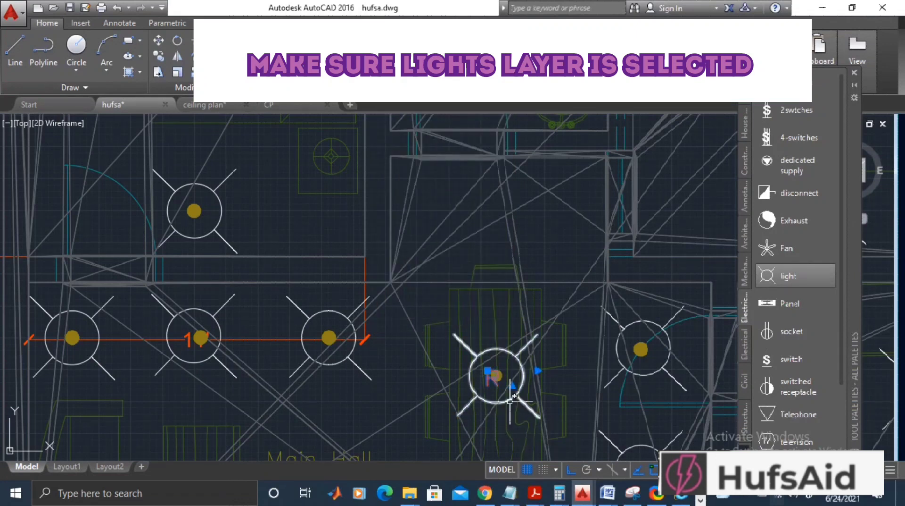
{"action": "left_click", "coordinate": [448, 80]}
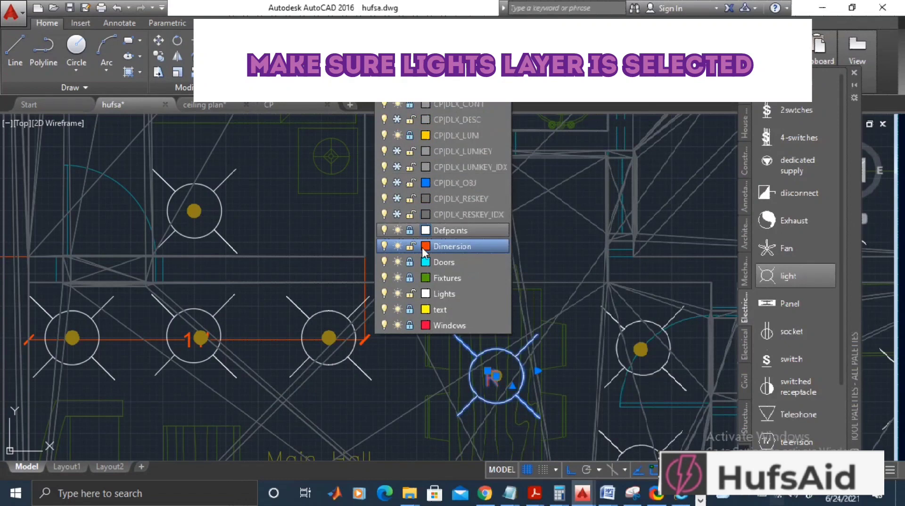
{"action": "left_click", "coordinate": [425, 294]}
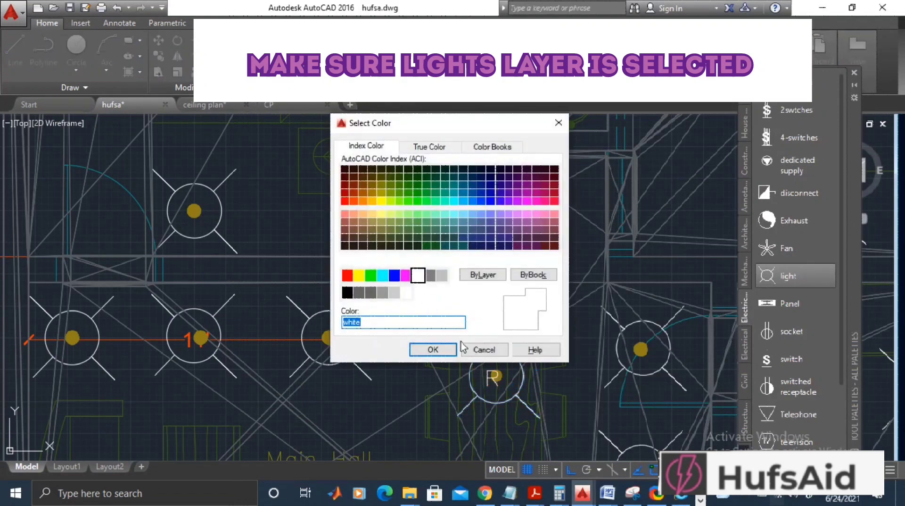
{"action": "left_click", "coordinate": [446, 349]}
{"action": "left_click", "coordinate": [448, 80]}
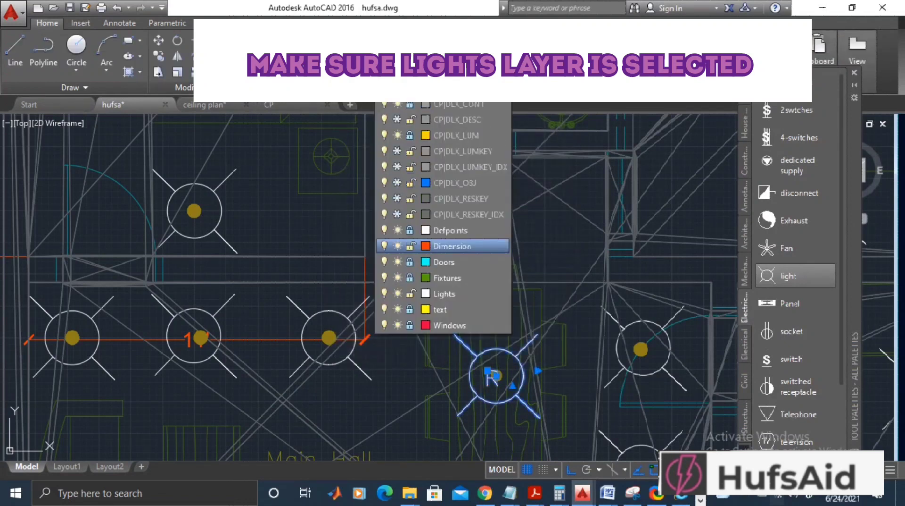
{"action": "left_click", "coordinate": [446, 293]}
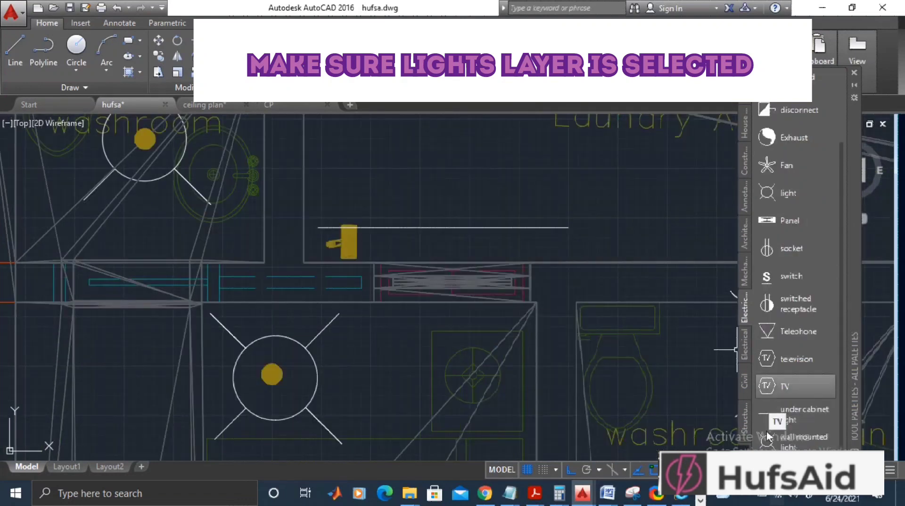
Step: Insert the wall-mounted light and move it to the right
{"action": "left_click", "coordinate": [797, 441]}
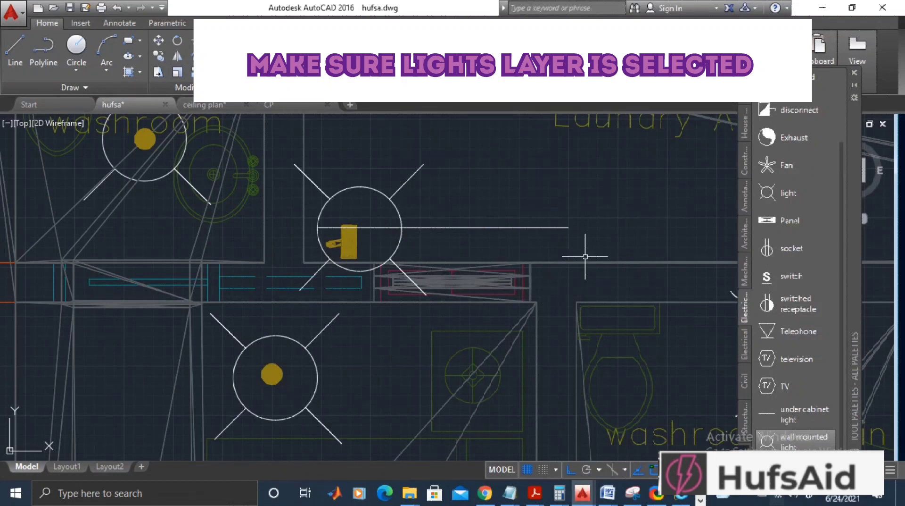
{"action": "type", "text": "m"}
{"action": "key", "text": "Return"}
{"action": "left_click", "coordinate": [467, 190]}
{"action": "left_click", "coordinate": [368, 251]}
{"action": "key", "text": "Return"}
{"action": "left_click", "coordinate": [359, 228]}
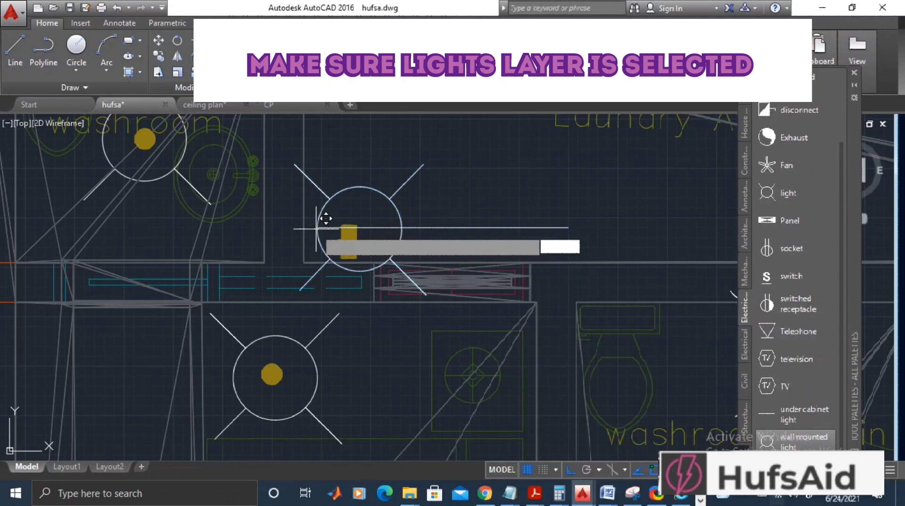
{"action": "left_click", "coordinate": [401, 229]}
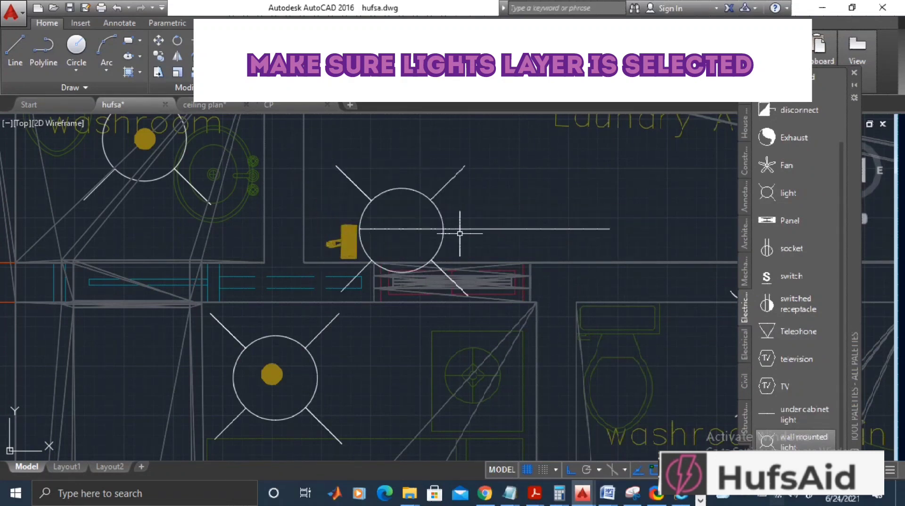
Step: Move the wall-mounted light up against the laundry wall
{"action": "type", "text": "m"}
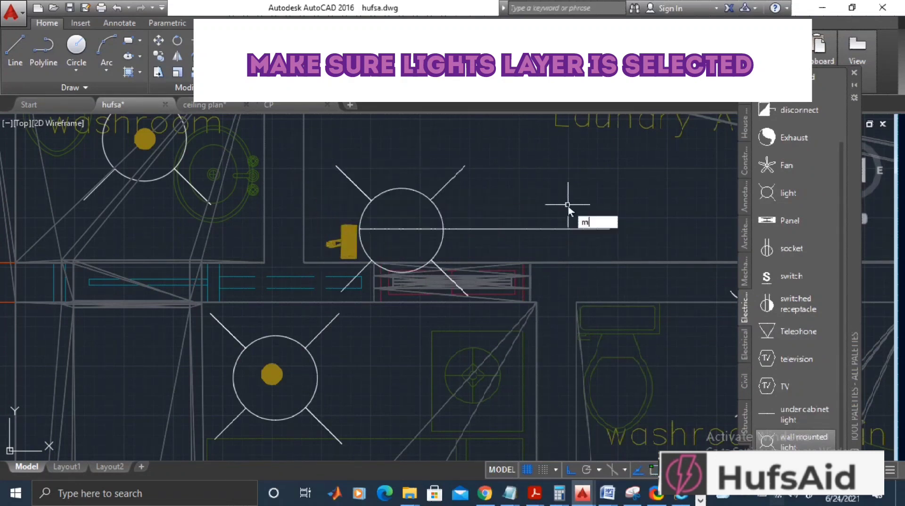
{"action": "key", "text": "Return"}
{"action": "left_click", "coordinate": [388, 244]}
{"action": "key", "text": "Return"}
{"action": "left_click", "coordinate": [360, 229]}
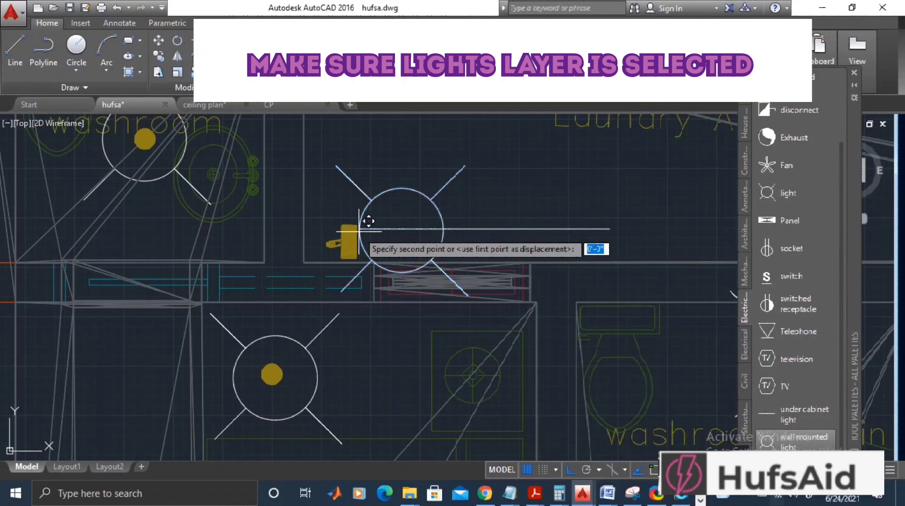
{"action": "left_click", "coordinate": [360, 199]}
Step: Put the wall-mounted light and its direction line on the Lights layer
{"action": "left_click", "coordinate": [495, 138]}
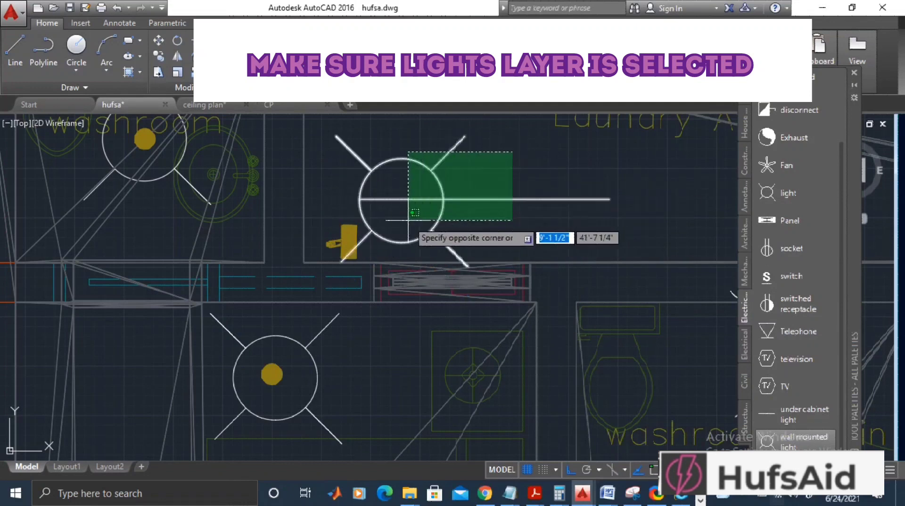
{"action": "left_click", "coordinate": [408, 223]}
{"action": "left_click", "coordinate": [443, 71]}
{"action": "left_click", "coordinate": [446, 294]}
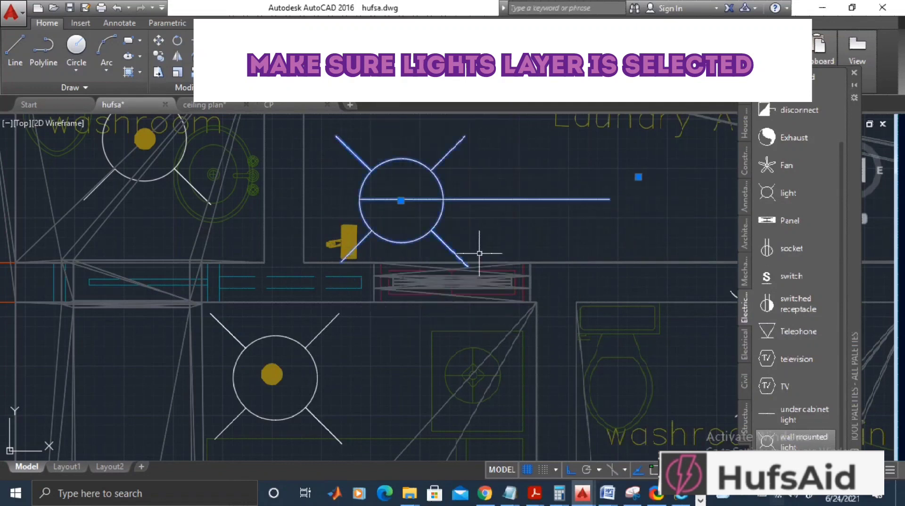
{"action": "left_click", "coordinate": [485, 244]}
Step: Detach the CP reference in the XREF palette, leaving only hufsa
{"action": "scroll", "coordinate": [485, 244], "scroll_direction": "down", "scroll_amount": 8}
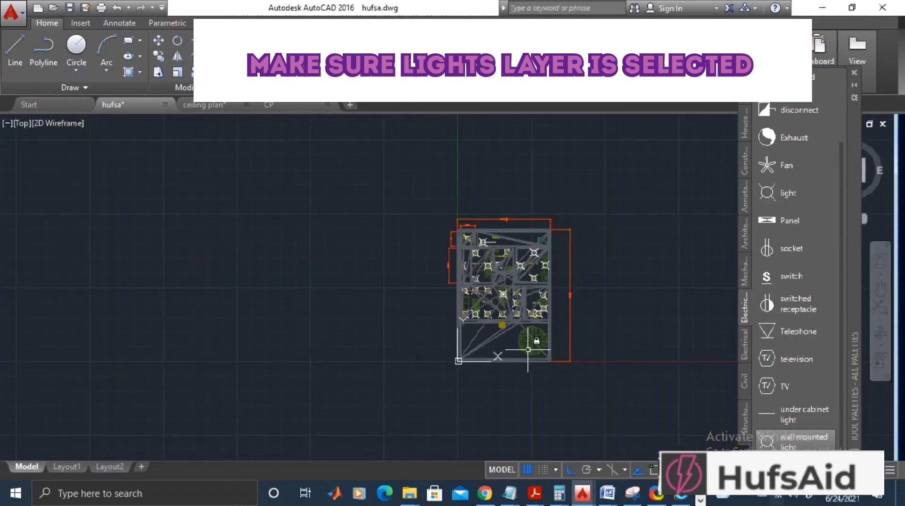
{"action": "scroll", "coordinate": [491, 340], "scroll_direction": "up", "scroll_amount": 6}
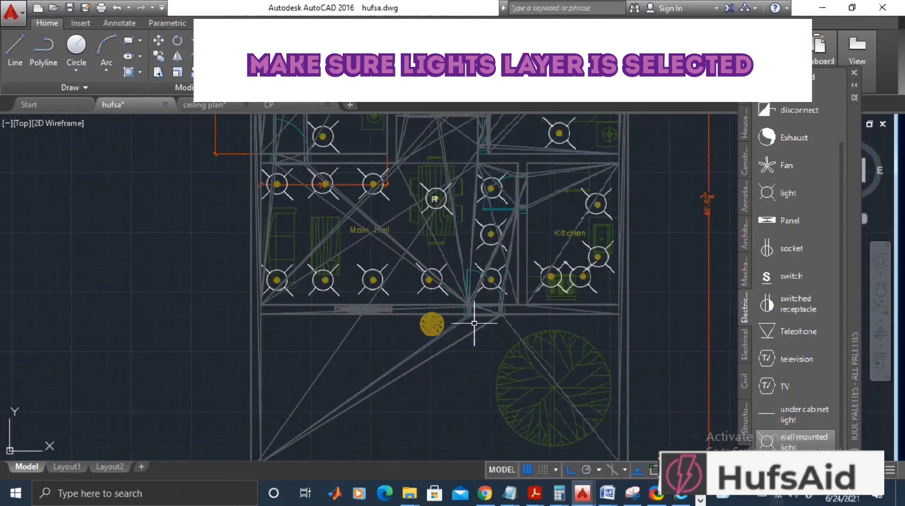
{"action": "scroll", "coordinate": [474, 323], "scroll_direction": "down", "scroll_amount": 2}
{"action": "type", "text": "xref"}
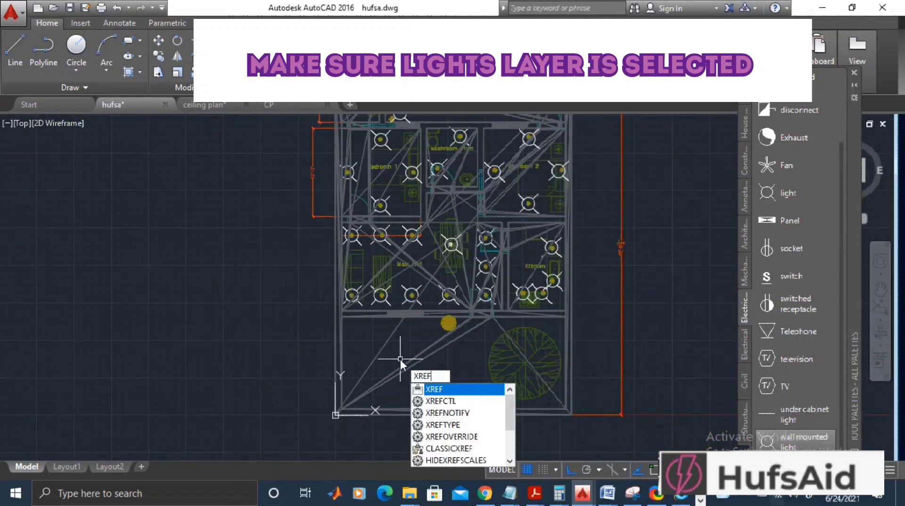
{"action": "key", "text": "Return"}
{"action": "left_click", "coordinate": [67, 144]}
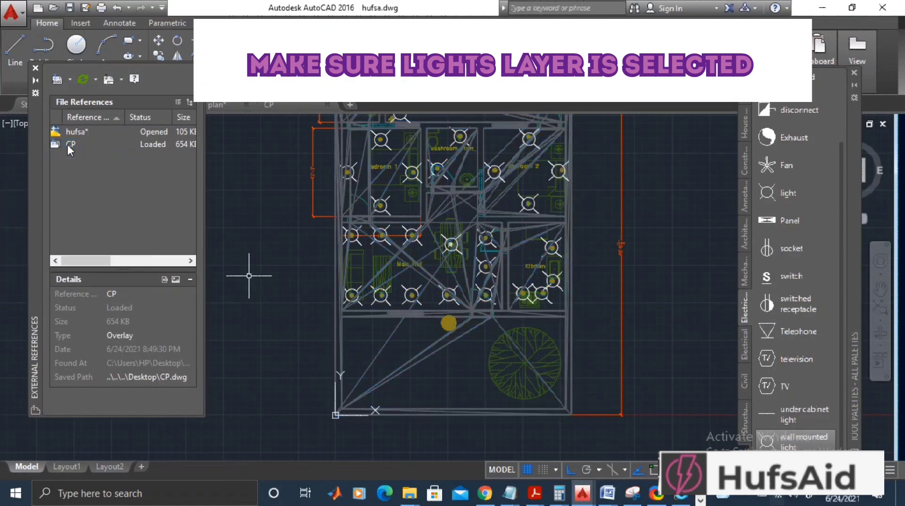
{"action": "right_click", "coordinate": [67, 146]}
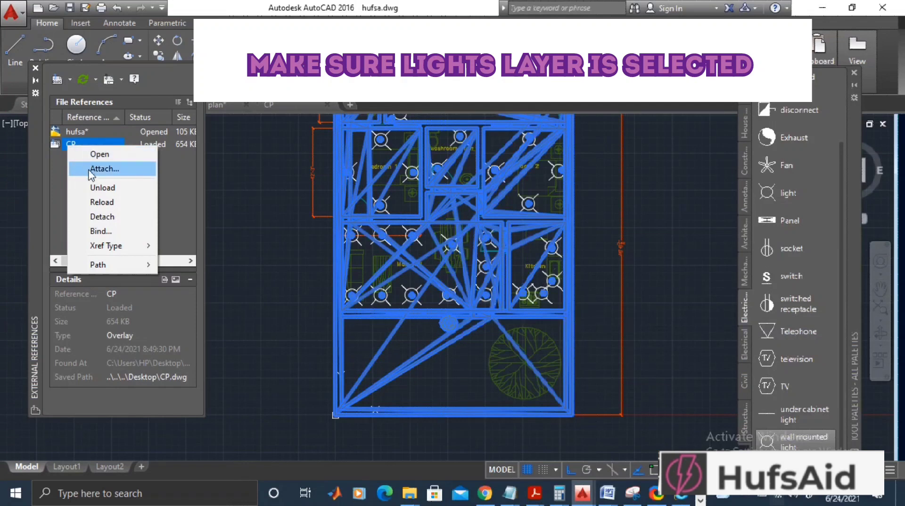
{"action": "left_click", "coordinate": [103, 221]}
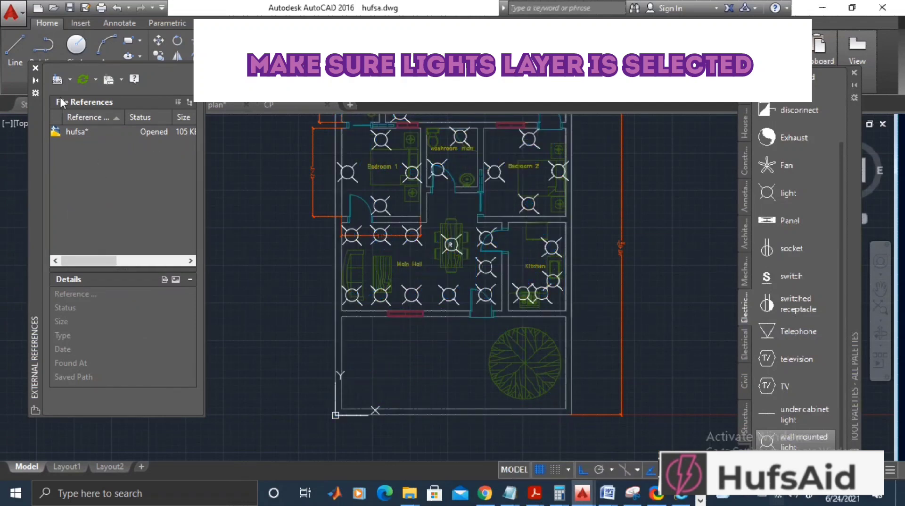
{"action": "left_click", "coordinate": [36, 68]}
Step: Move the main washroom light down about 1'-4 1/2" so it is centred in the room
{"action": "scroll", "coordinate": [304, 217], "scroll_direction": "down", "scroll_amount": 4}
{"action": "scroll", "coordinate": [358, 216], "scroll_direction": "up", "scroll_amount": 1}
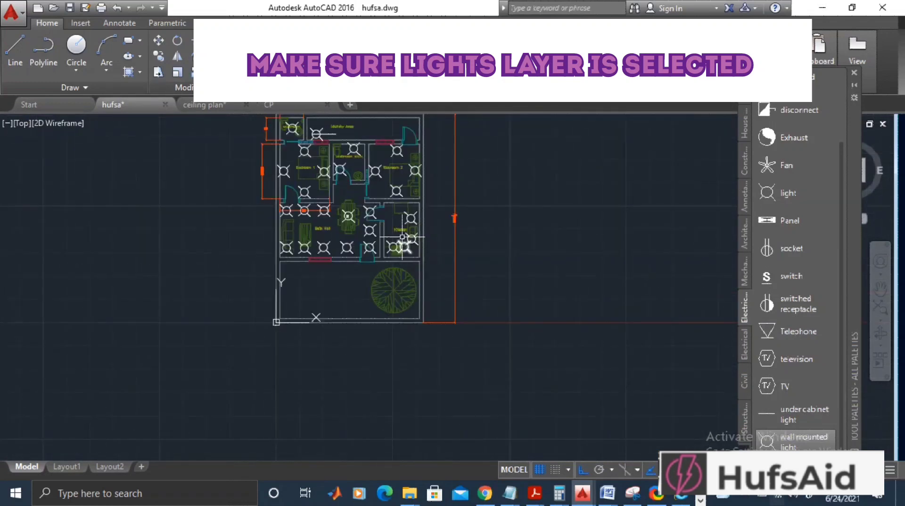
{"action": "scroll", "coordinate": [396, 216], "scroll_direction": "up", "scroll_amount": 3}
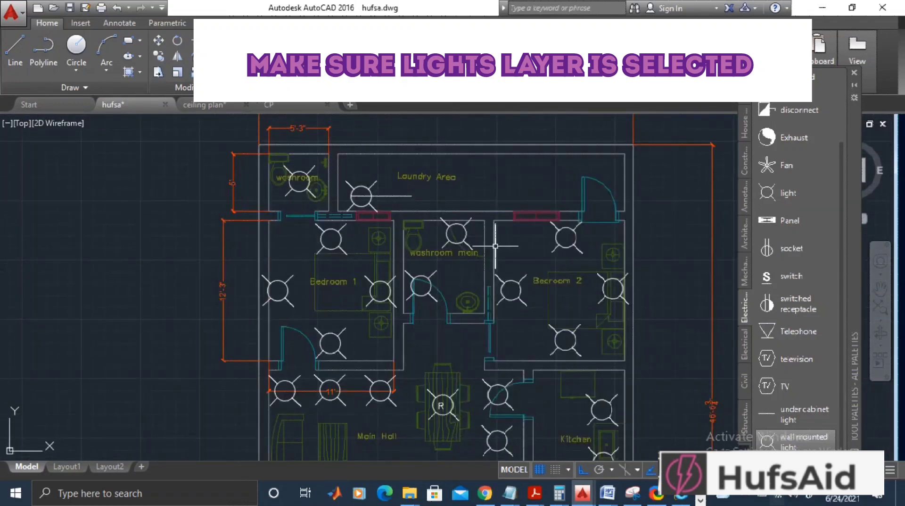
{"action": "scroll", "coordinate": [508, 351], "scroll_direction": "up", "scroll_amount": 2}
{"action": "key", "text": "m"}
{"action": "key", "text": "Return"}
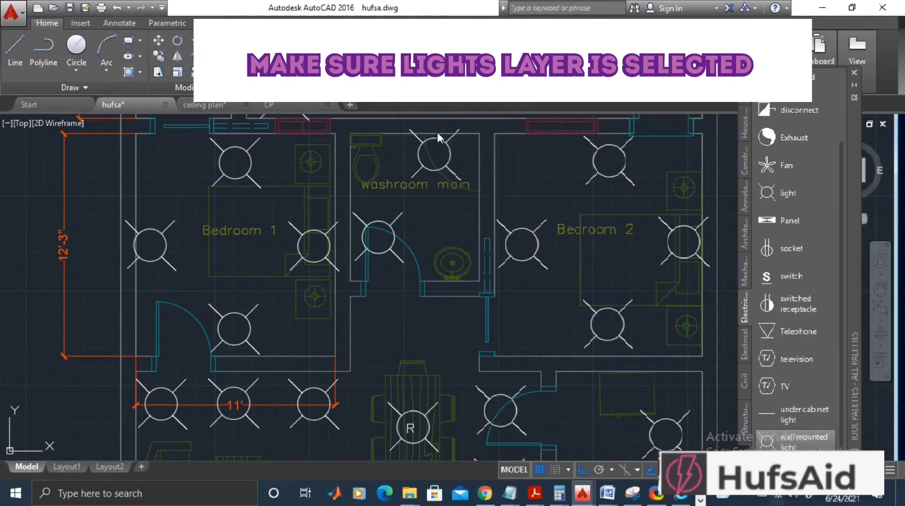
{"action": "key", "text": "Escape"}
{"action": "right_click", "coordinate": [429, 168]}
{"action": "left_click", "coordinate": [430, 170]}
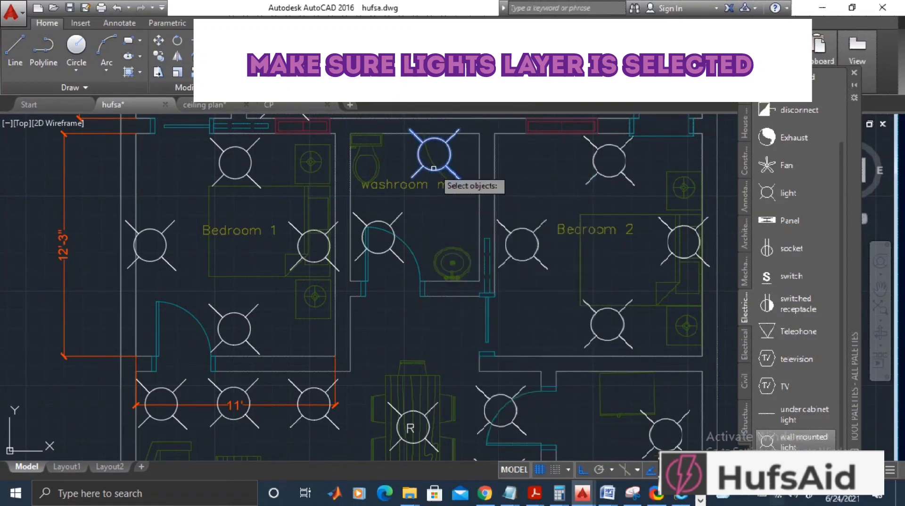
{"action": "right_click", "coordinate": [432, 176]}
{"action": "left_click", "coordinate": [436, 179]}
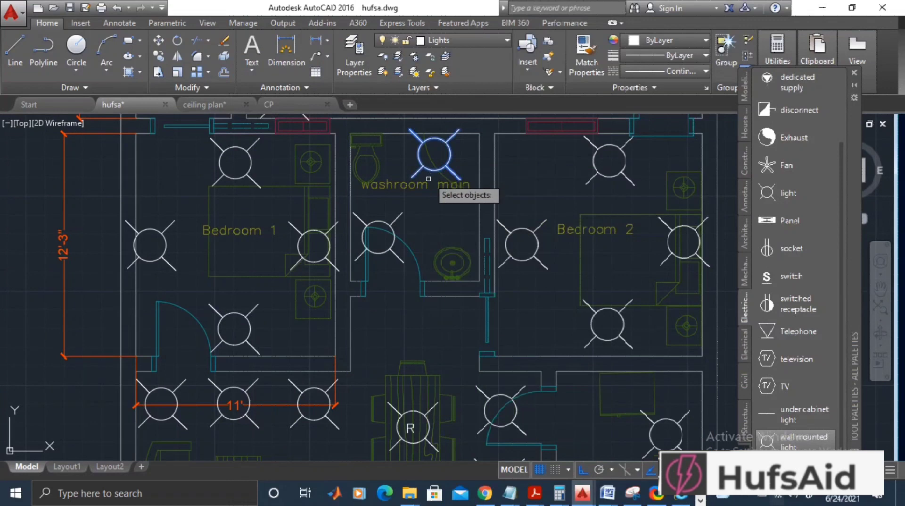
{"action": "left_click", "coordinate": [434, 150]}
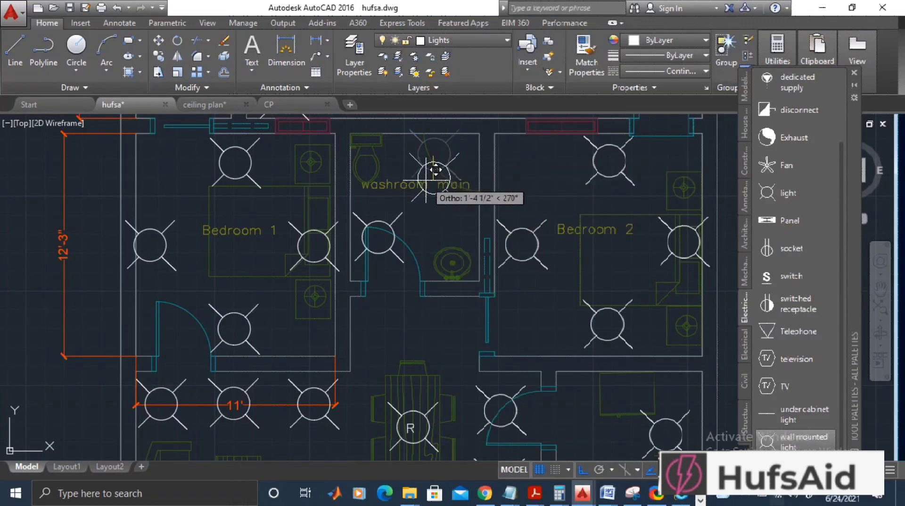
{"action": "left_click", "coordinate": [429, 159]}
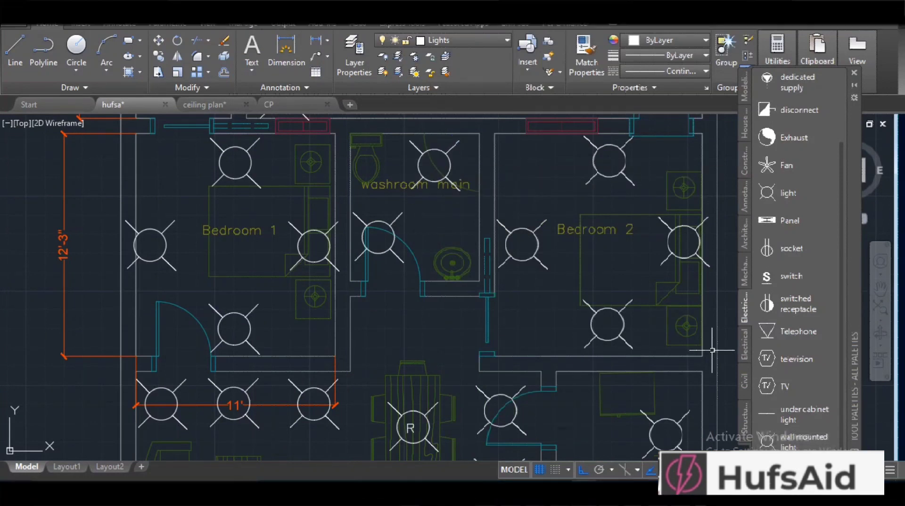